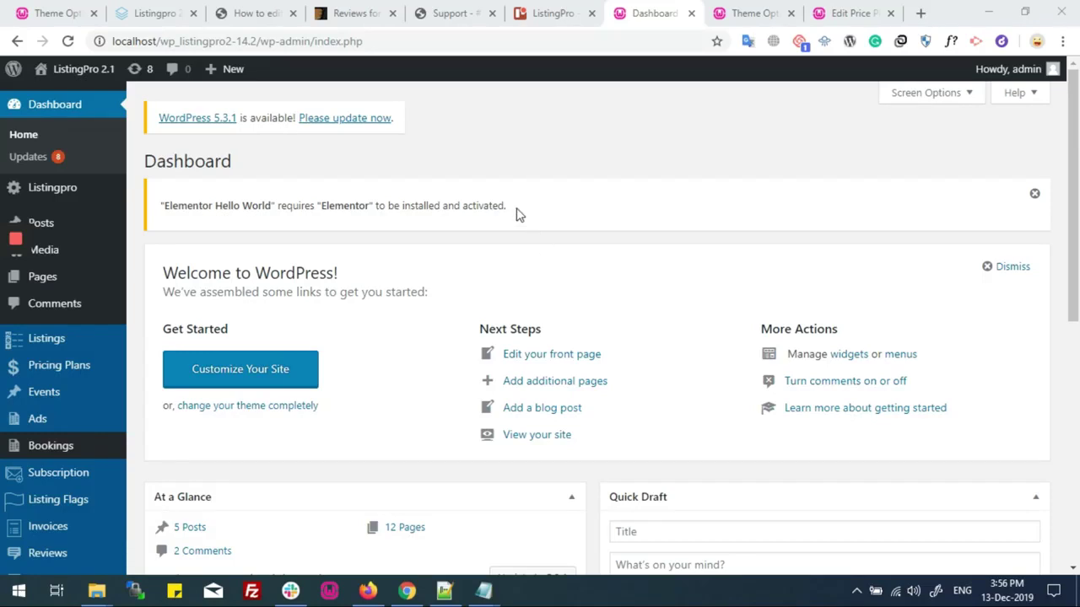
Go to the Listingpro Add Ons page from the admin menu
drag(178, 41, 390, 39)
click(390, 41)
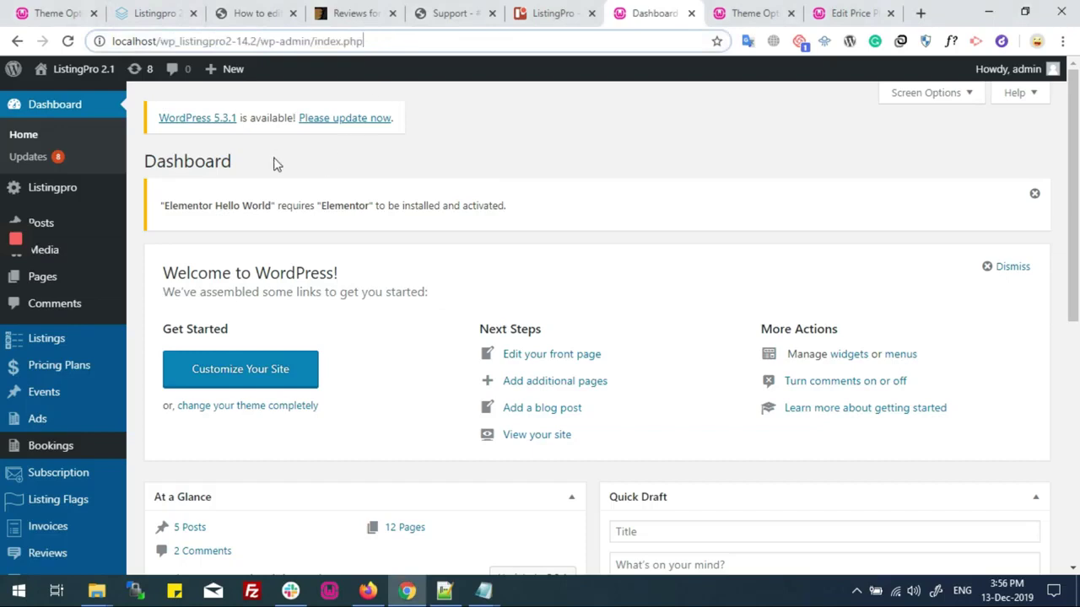
mouse_move(52, 192)
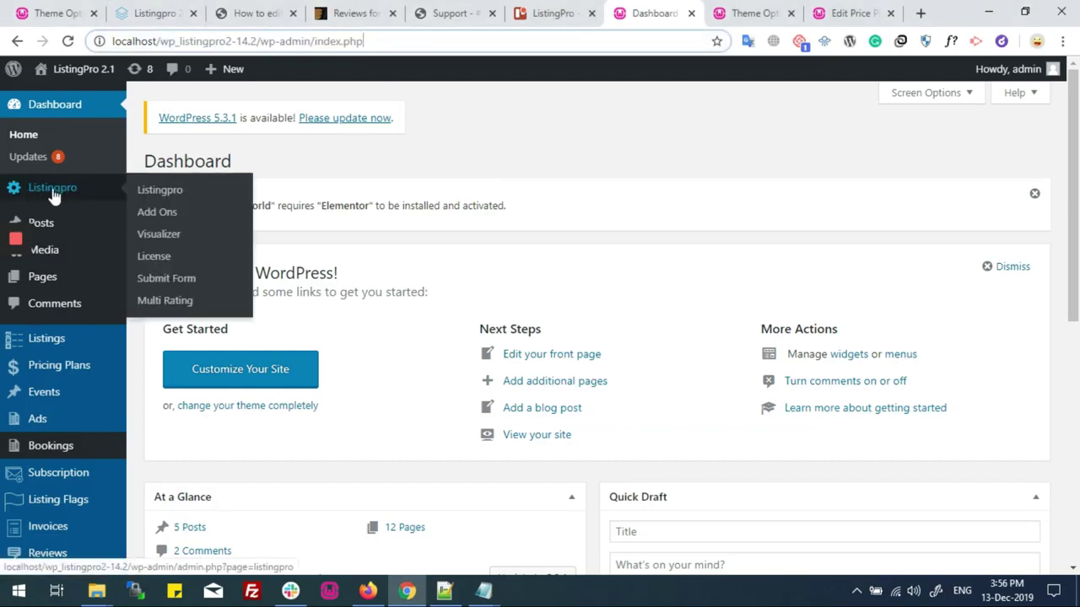
click(166, 217)
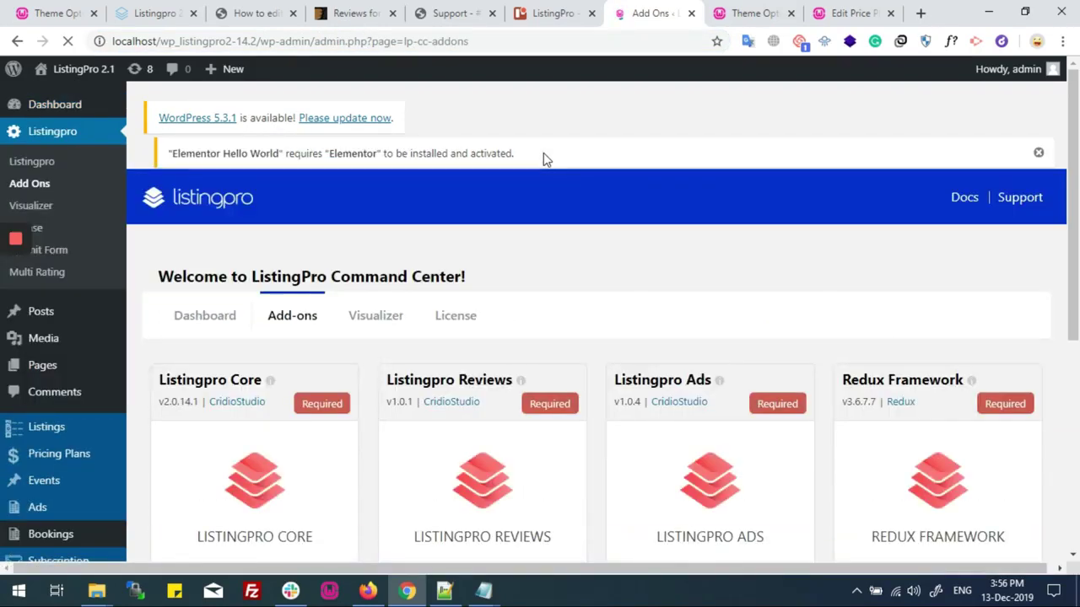
Scroll the add-on cards and confirm Listingpro Bookings shows Active
scroll(543, 158, down, 3)
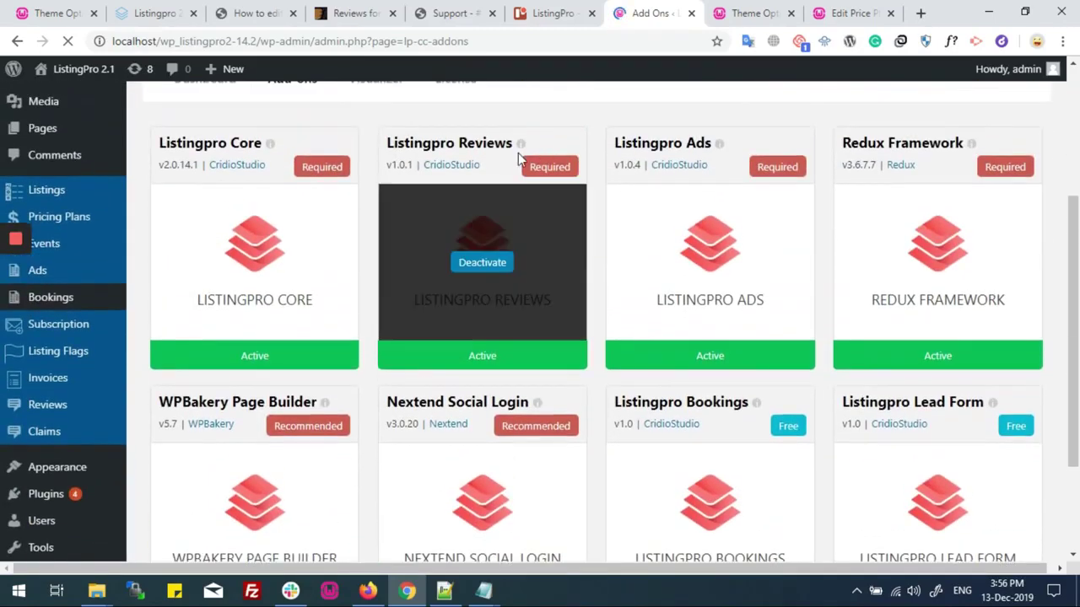
drag(211, 143, 475, 144)
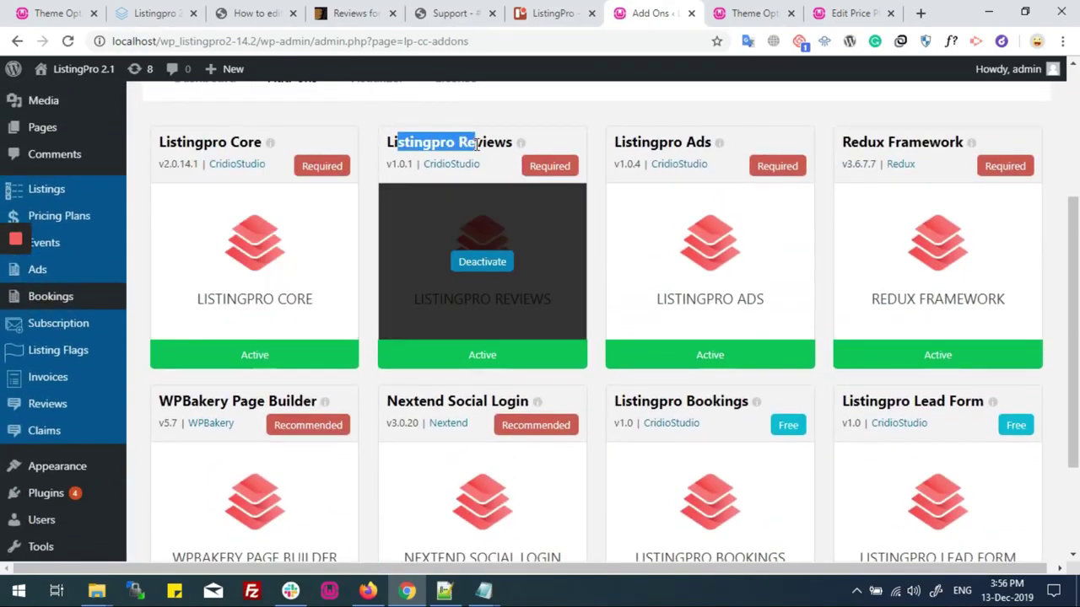
drag(633, 144, 678, 143)
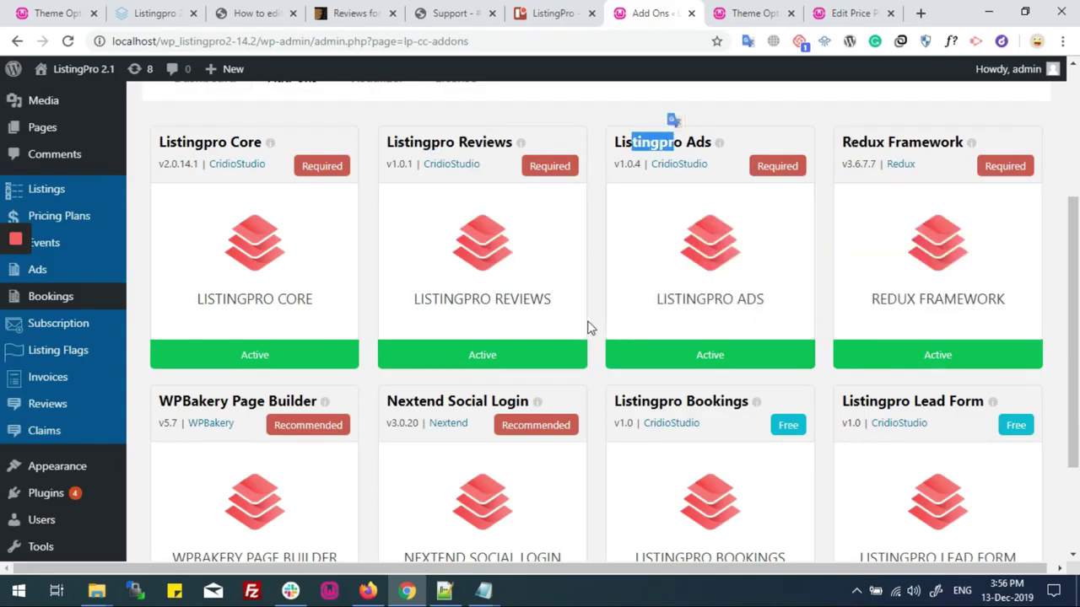
scroll(261, 337, down, 2)
drag(622, 251, 744, 252)
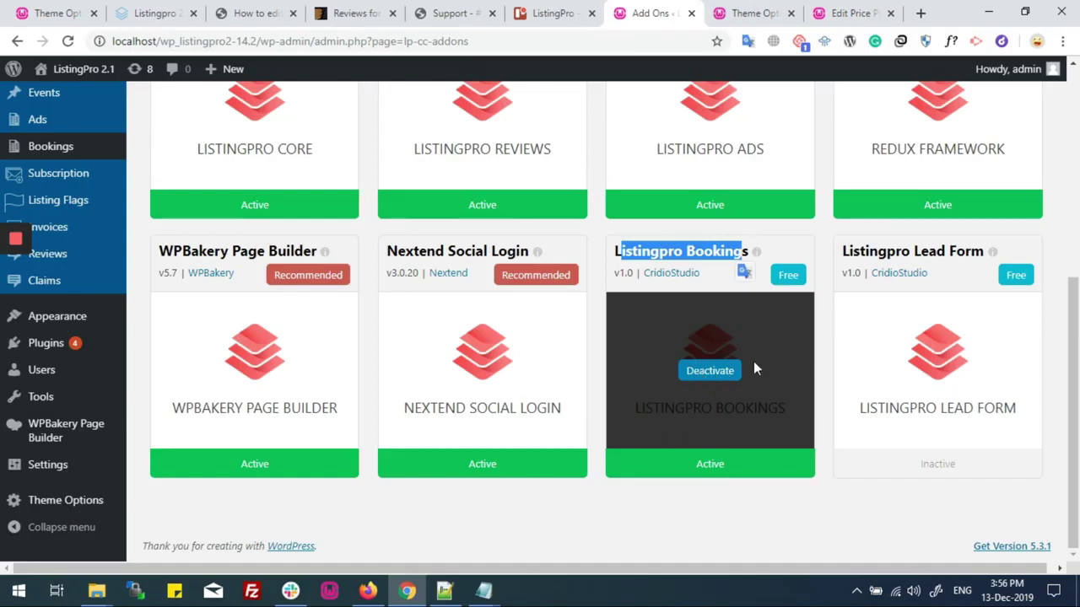
click(736, 7)
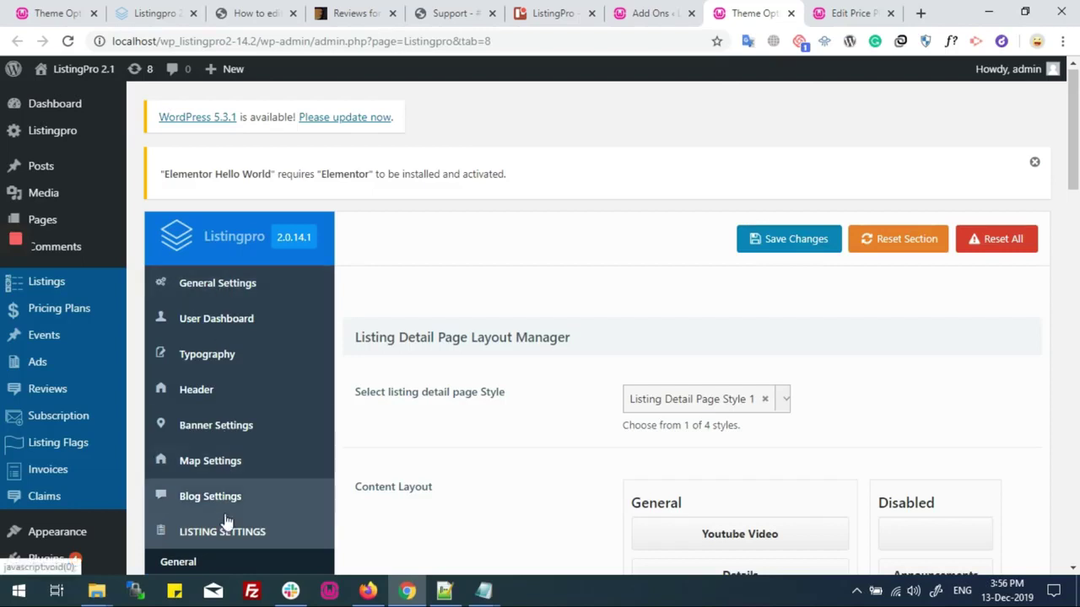
In Listing Settings, reach the Layout Manager and keep Listing Detail Page Style 1
click(284, 515)
scroll(283, 514, down, 2)
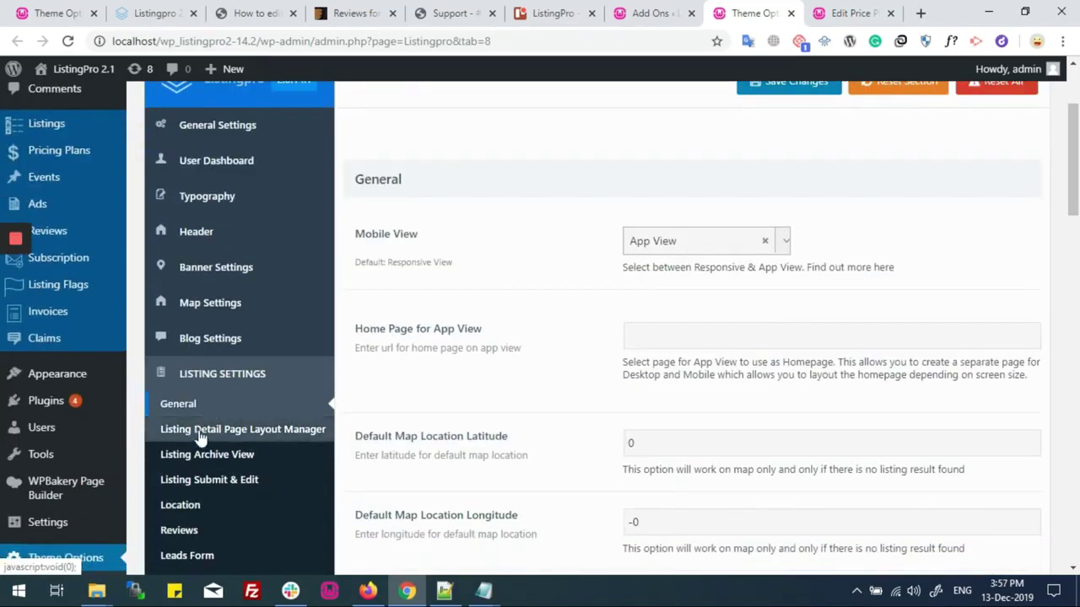
click(200, 432)
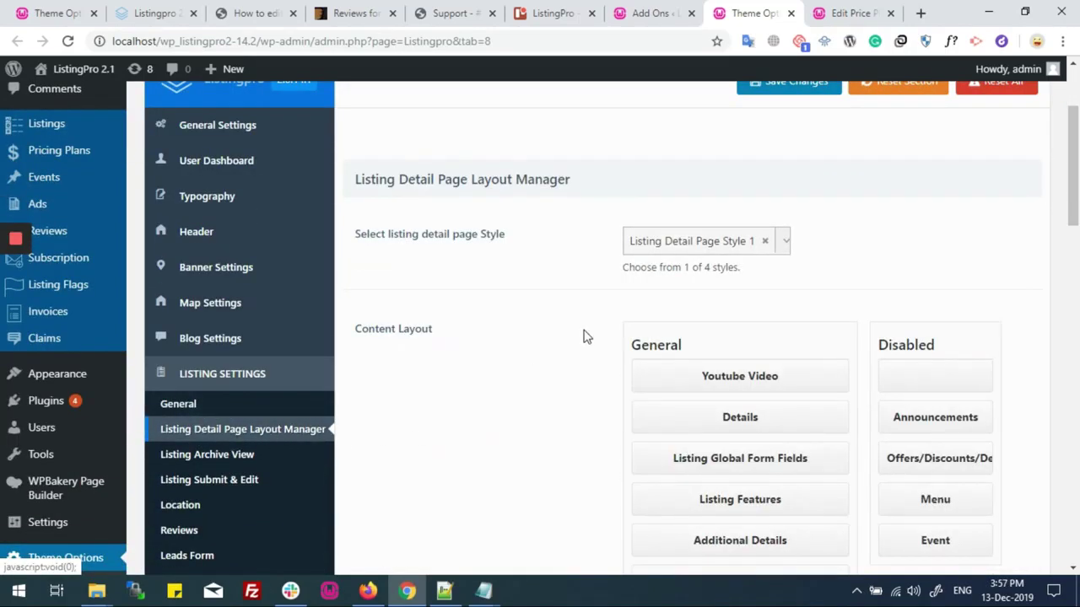
click(708, 246)
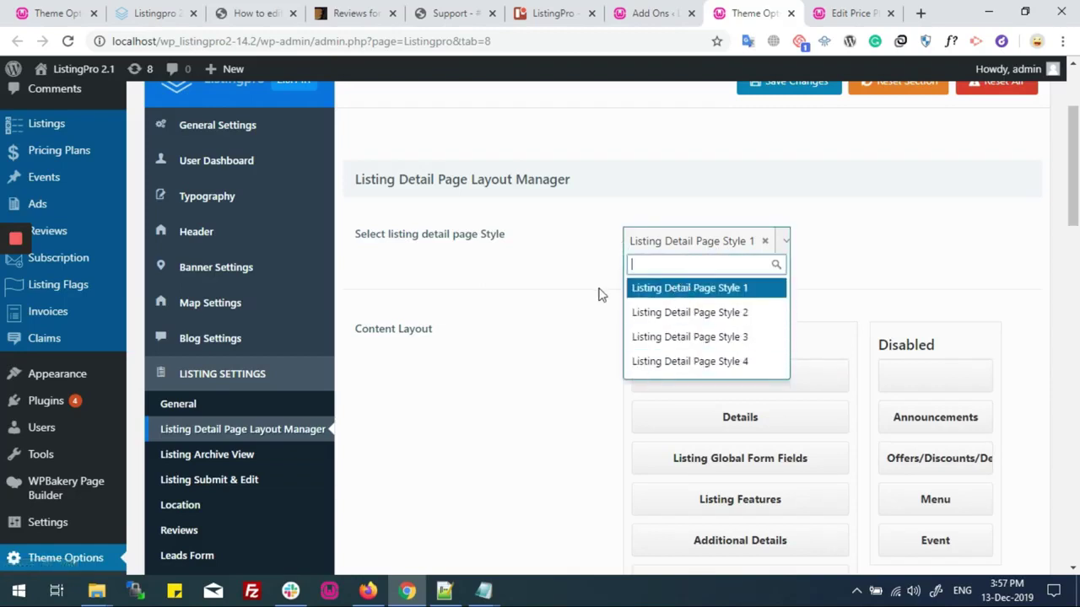
click(709, 296)
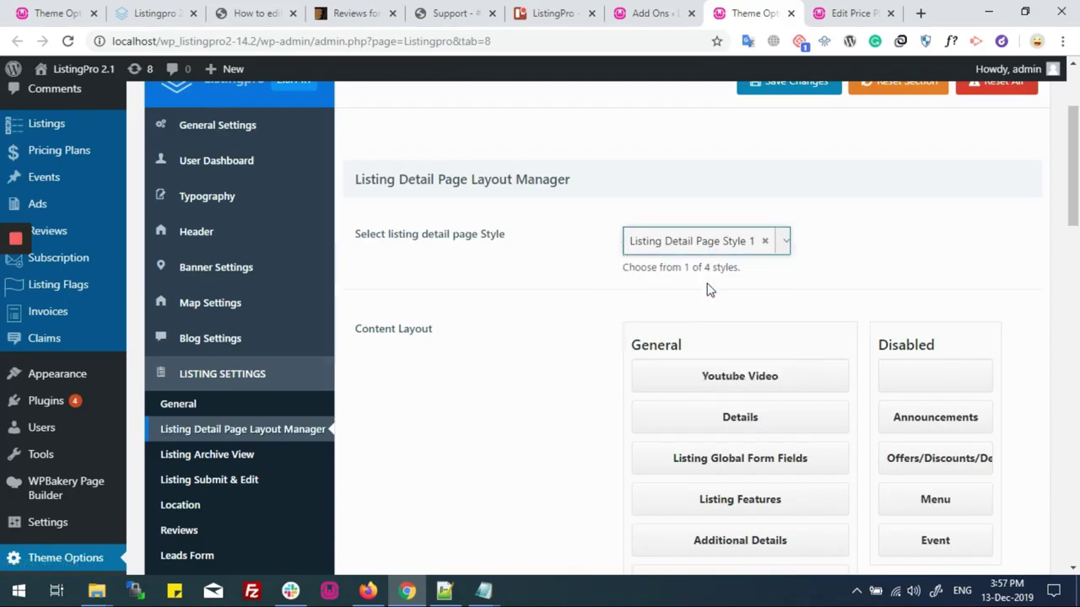
Move Bookings from Disabled into the Sidebar layout and save the settings
scroll(622, 272, down, 6)
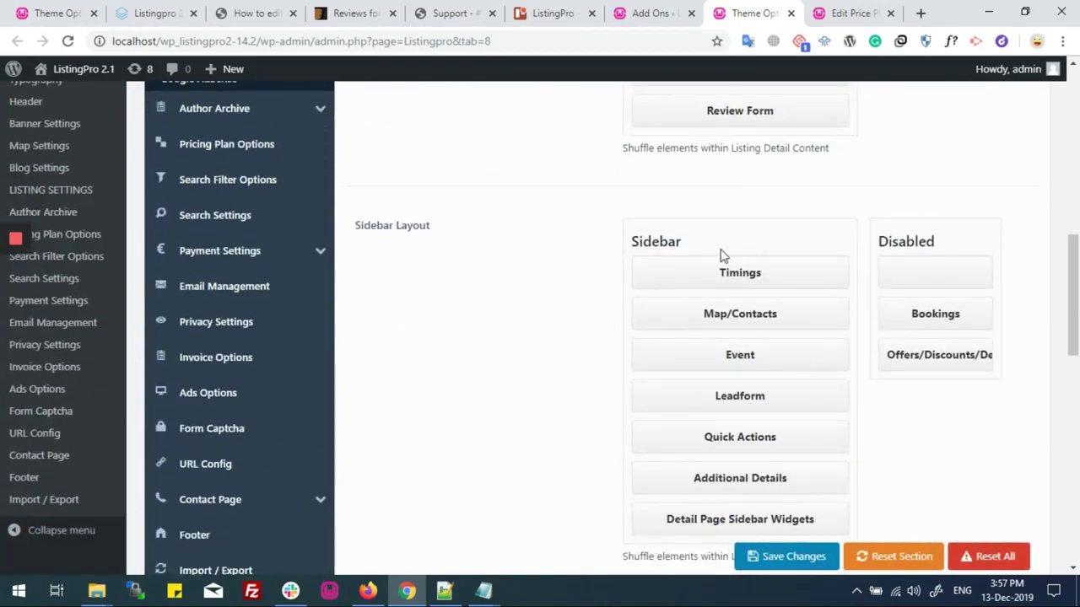
drag(919, 314, 734, 313)
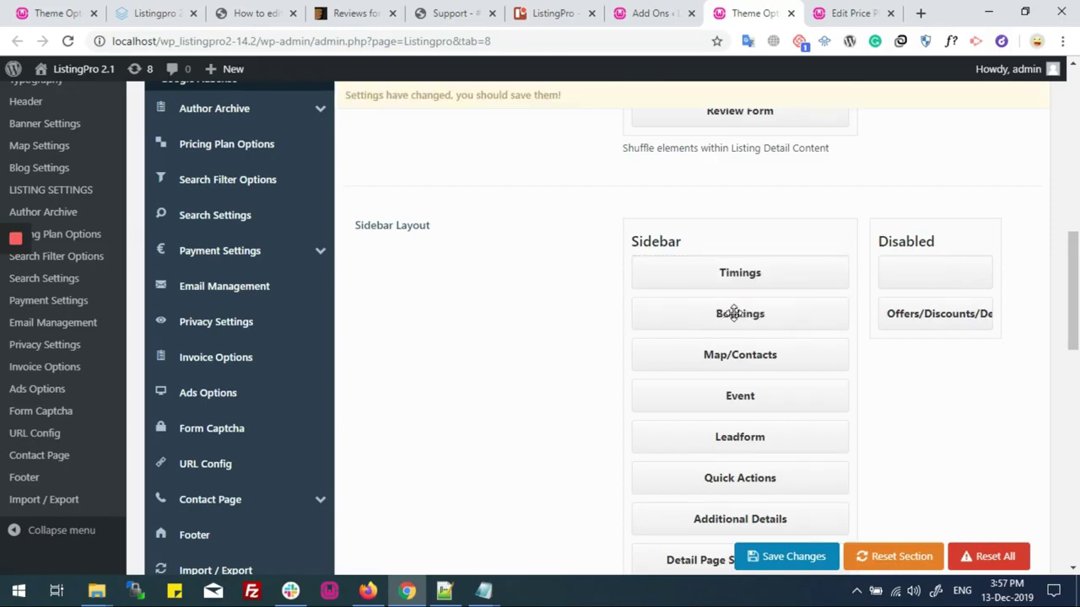
click(771, 561)
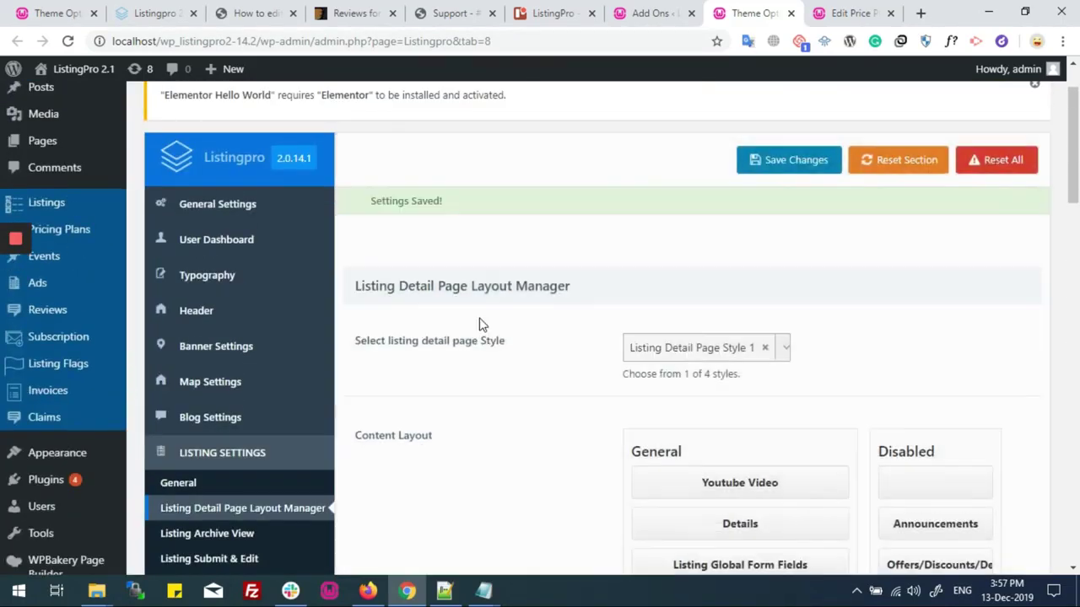
drag(374, 197, 468, 197)
click(467, 197)
click(840, 16)
scroll(557, 296, up, 10)
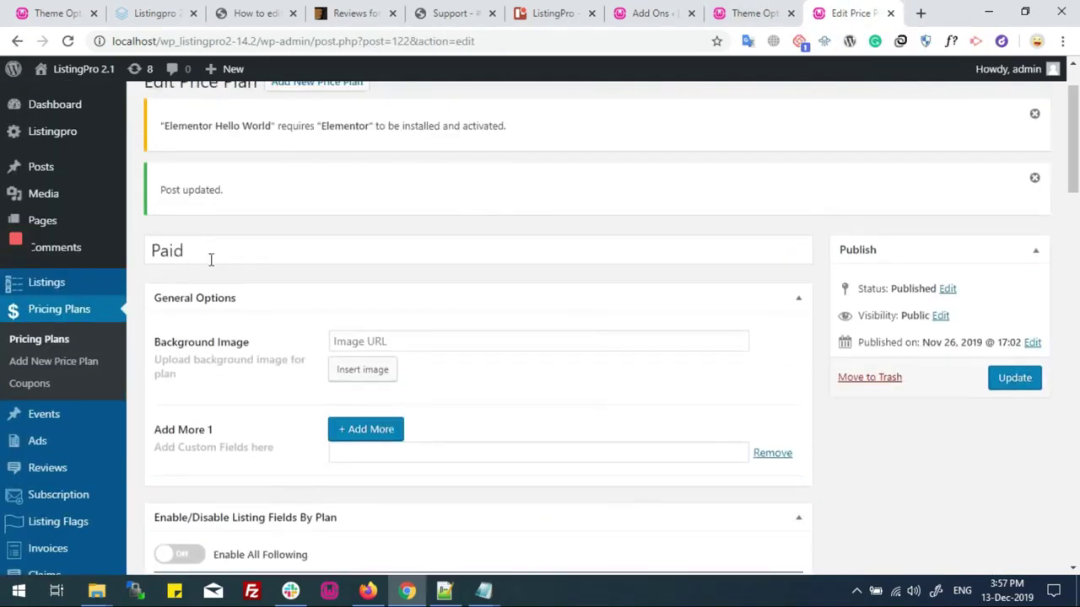
Leave the Paid plan's Bookings toggle On, then switch to the Firefox front-end window
drag(181, 250, 140, 249)
click(214, 249)
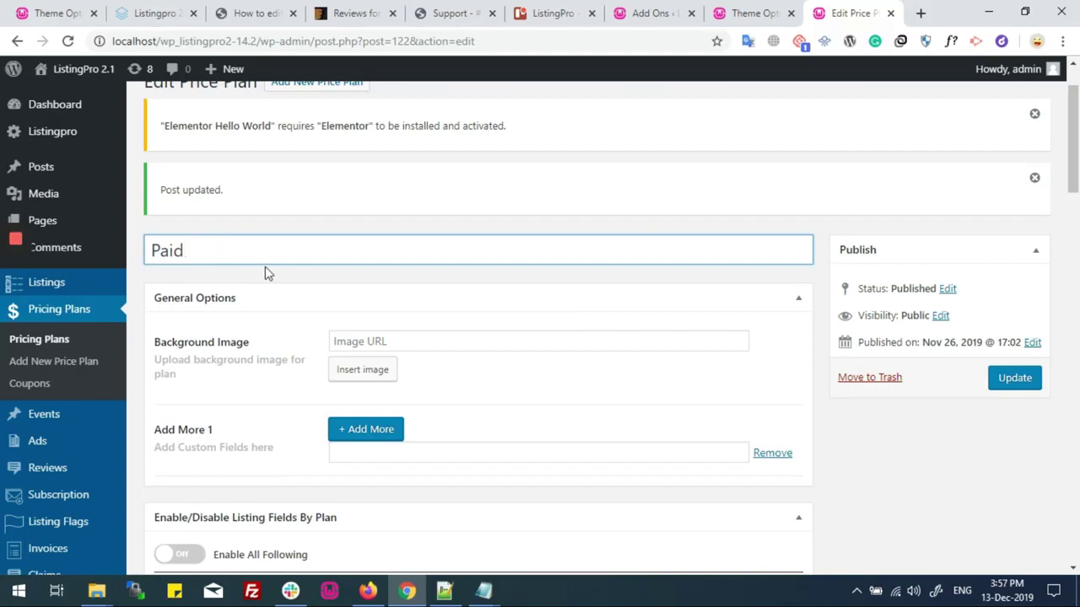
scroll(265, 273, down, 1)
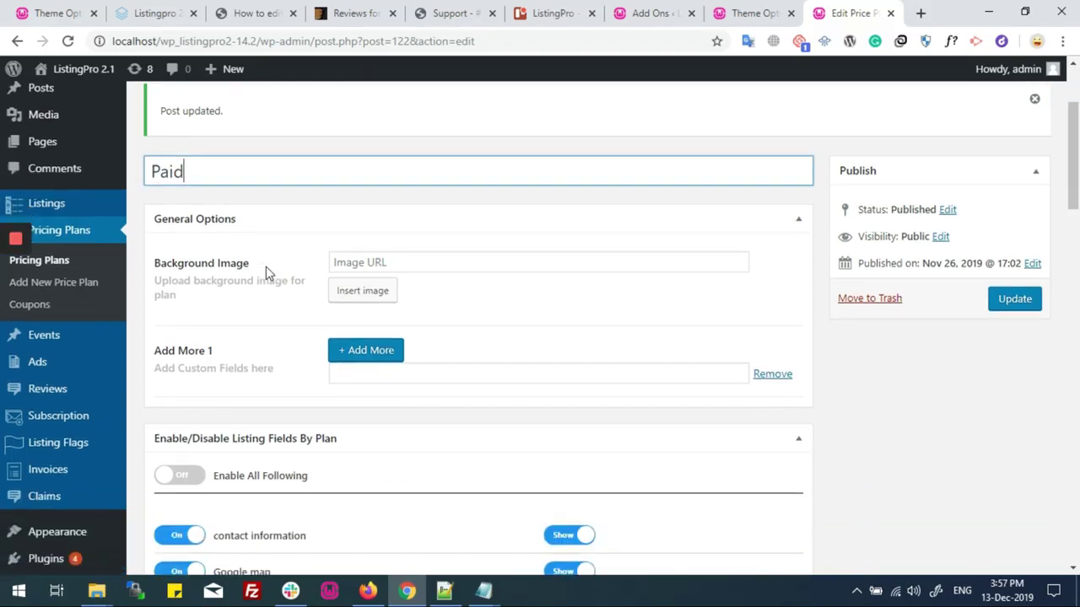
scroll(224, 177, down, 4)
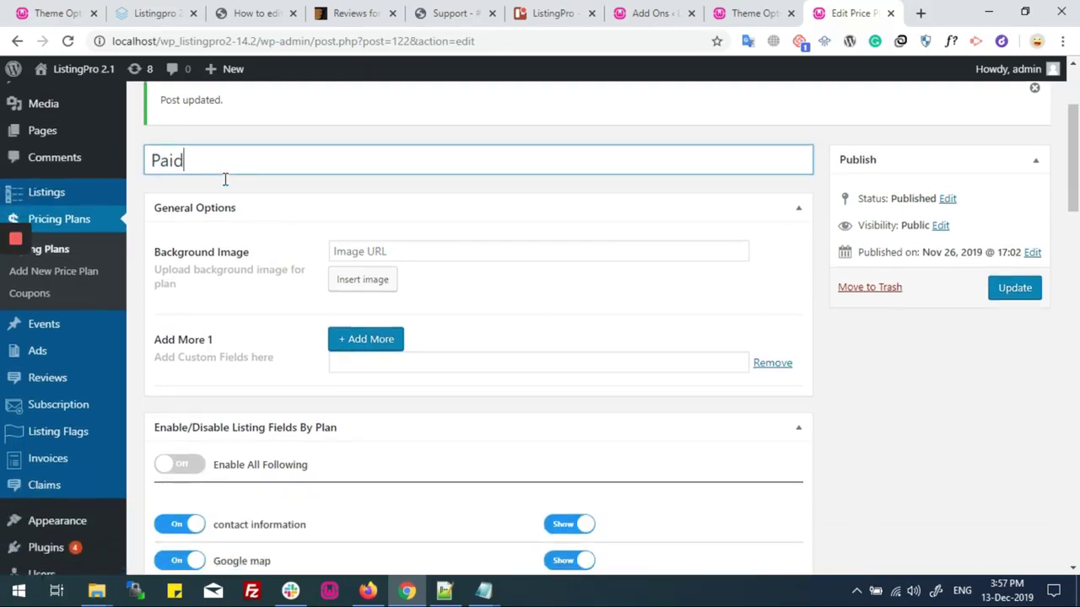
scroll(224, 186, down, 3)
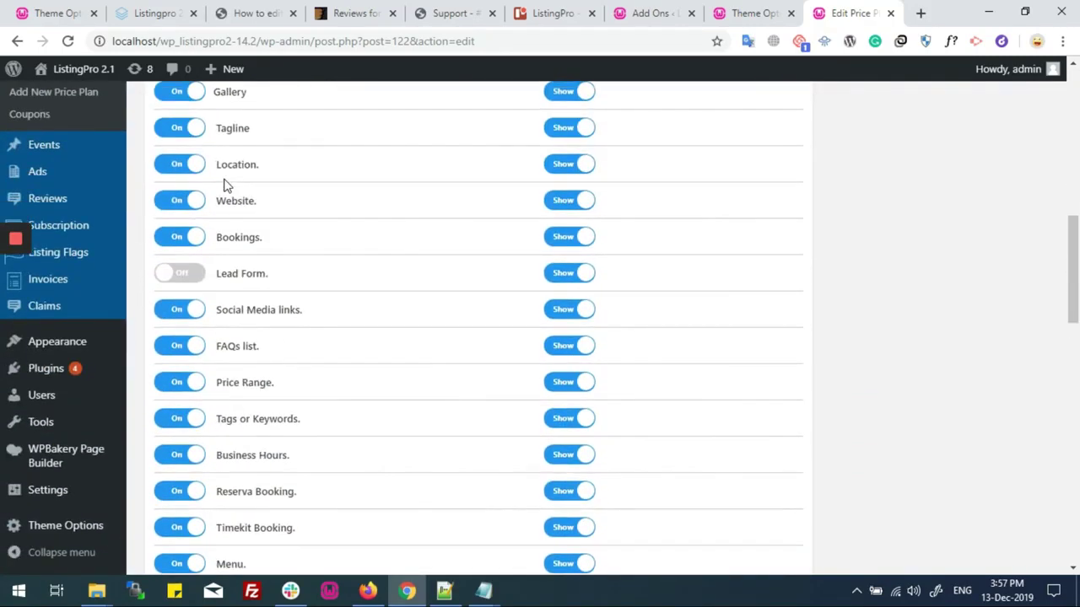
click(182, 245)
click(182, 245)
mouse_move(371, 590)
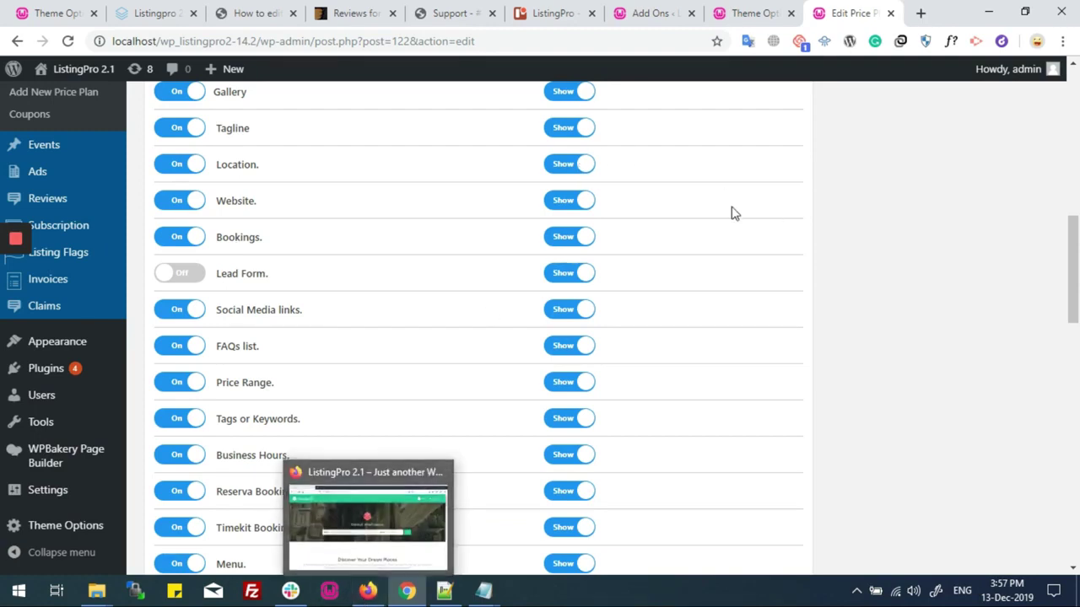
click(376, 592)
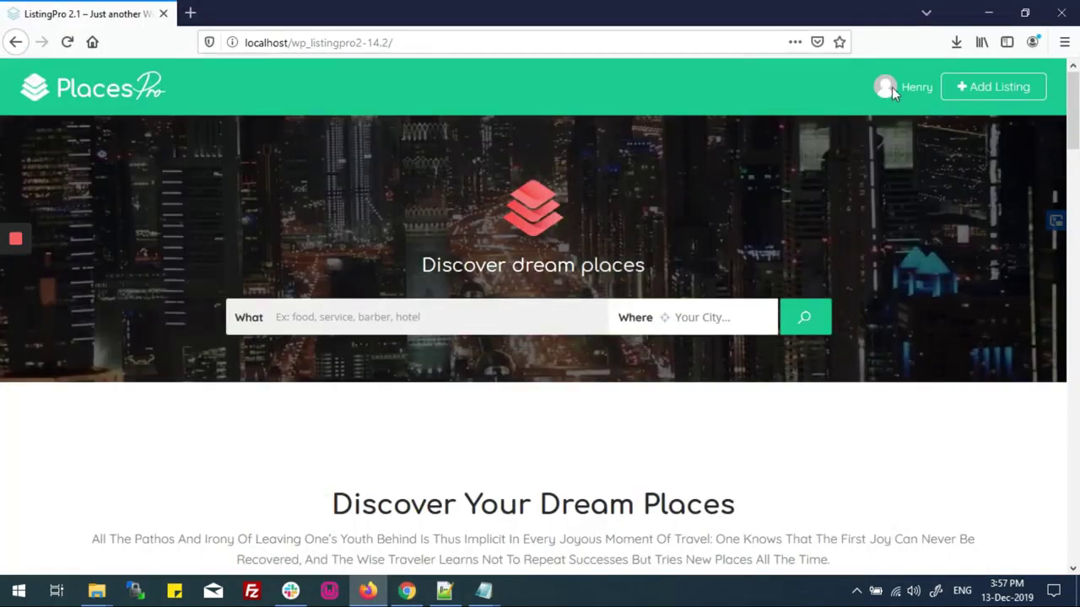
Go to the user Dashboard and load its Listings page in a new tab
click(919, 88)
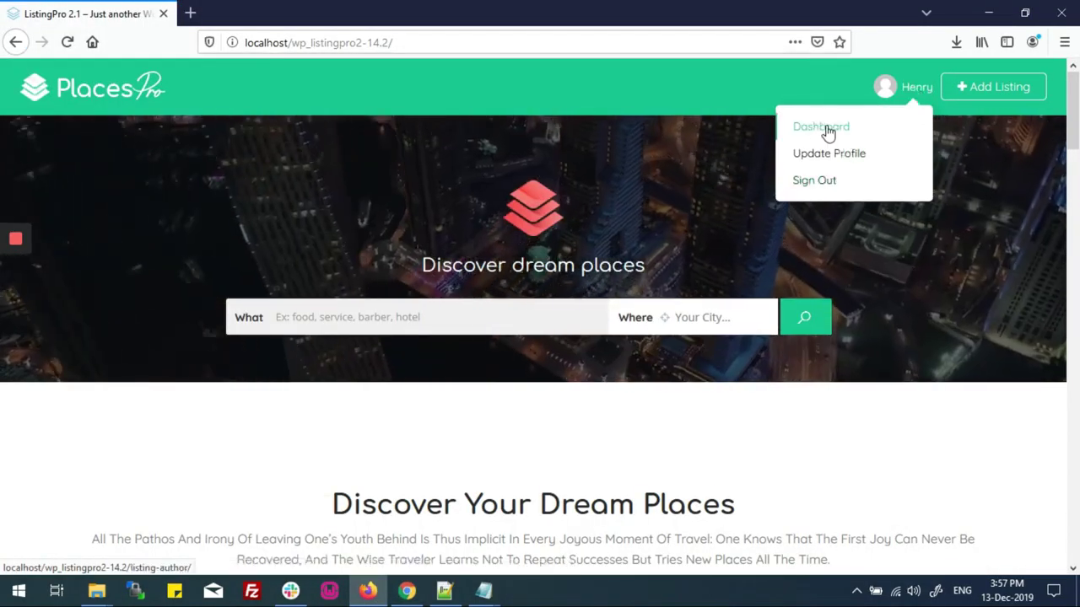
click(825, 129)
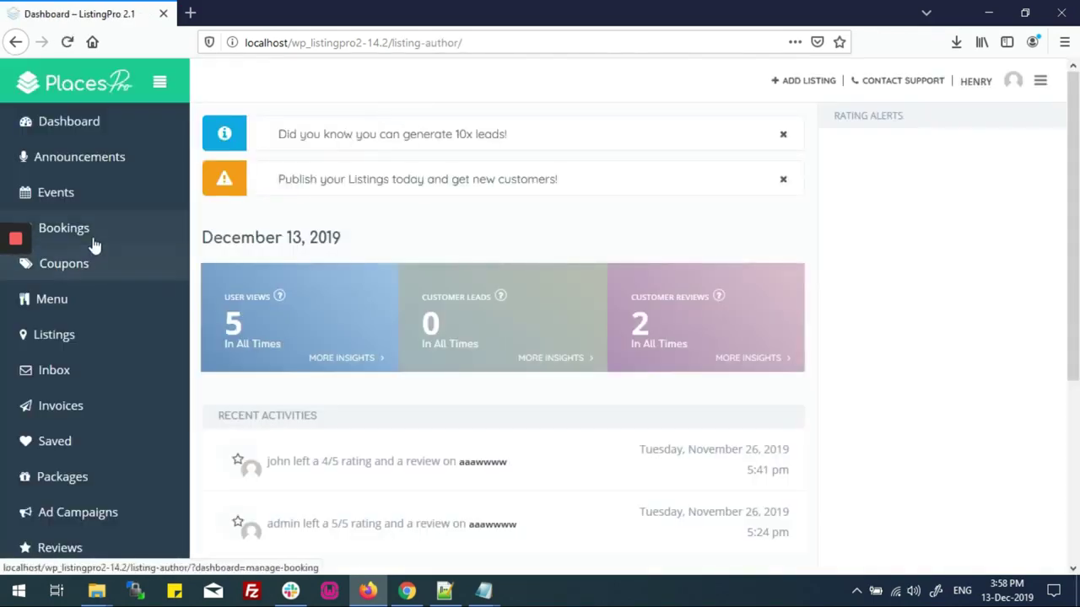
right_click(81, 339)
click(106, 349)
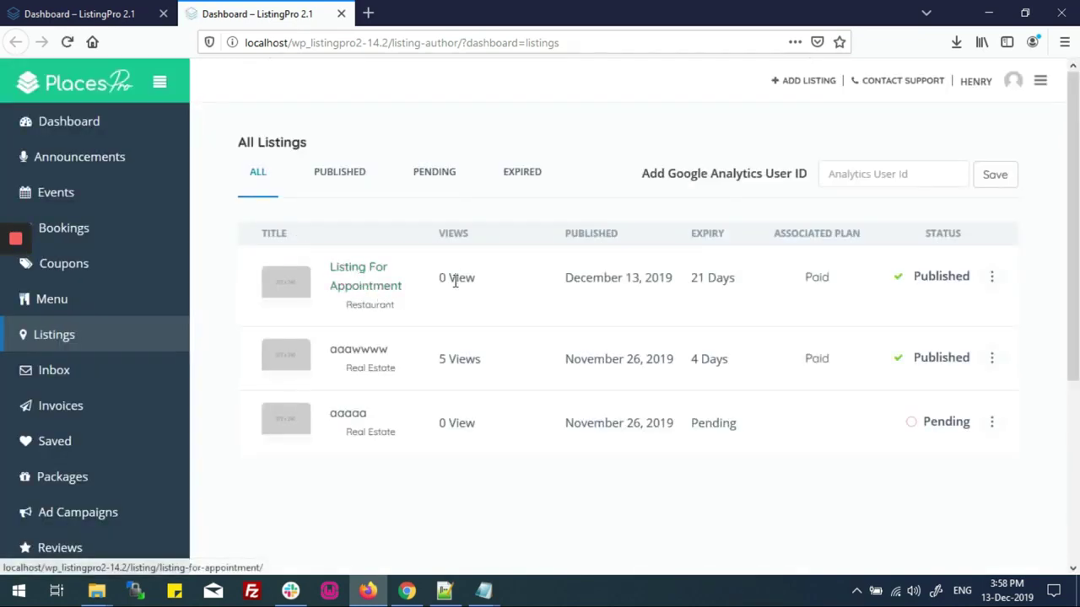
Confirm Listing For Appointment is published on the Paid plan, then go to Bookings
drag(565, 281, 641, 281)
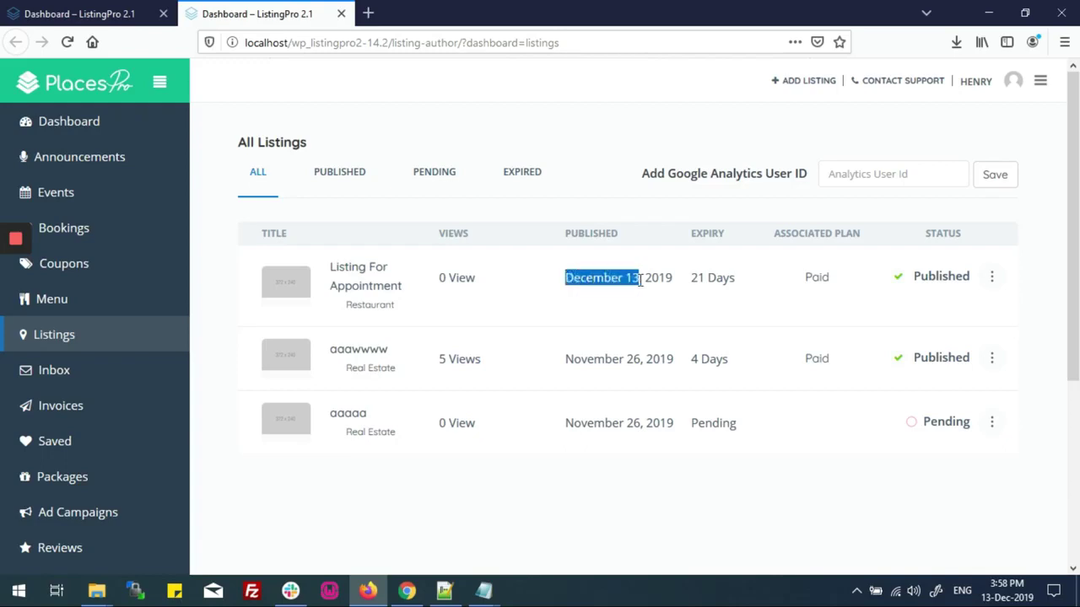
drag(807, 279, 829, 277)
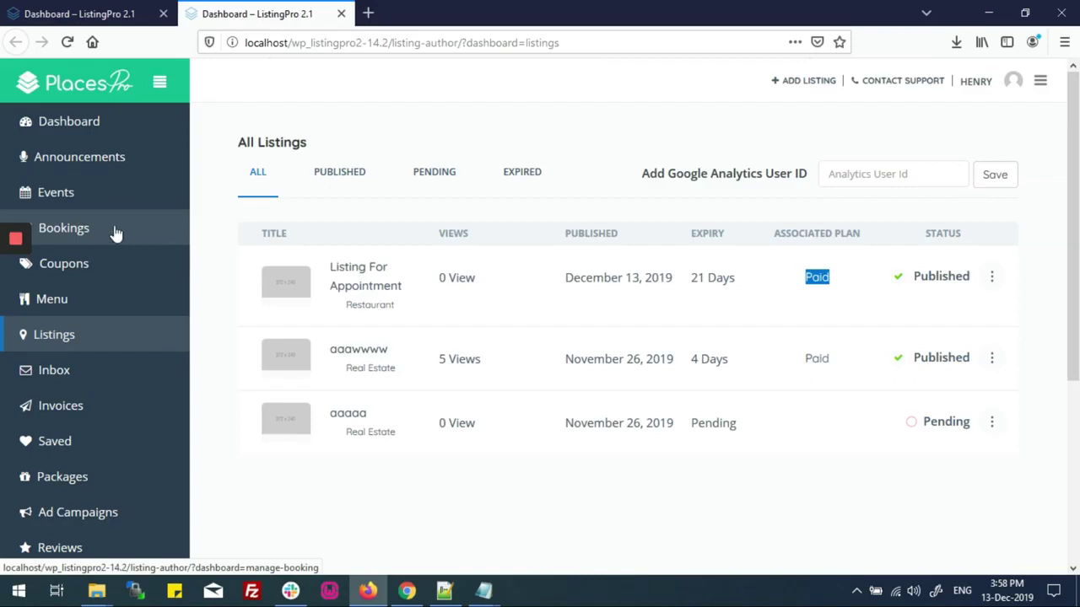
scroll(115, 235, down, 2)
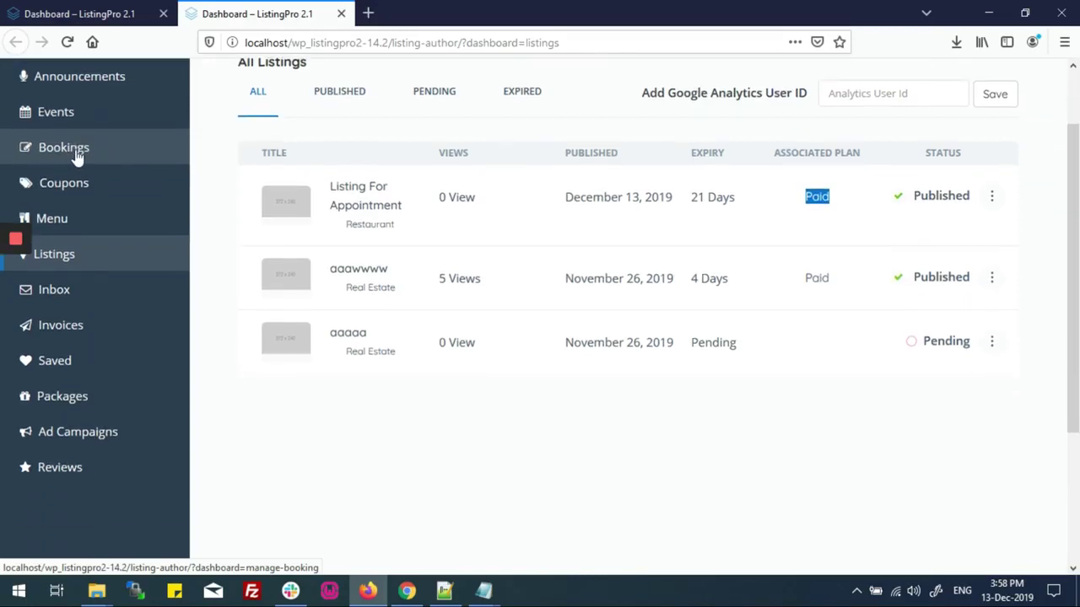
click(75, 154)
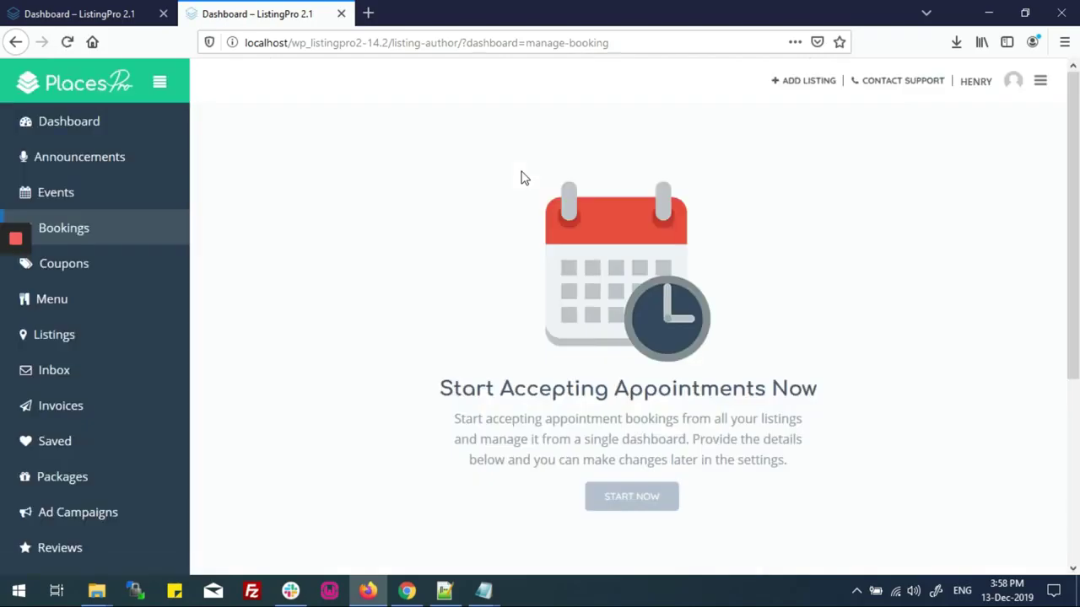
Read the Start Accepting Appointments intro and choose START NOW
scroll(511, 230, down, 2)
drag(449, 230, 777, 229)
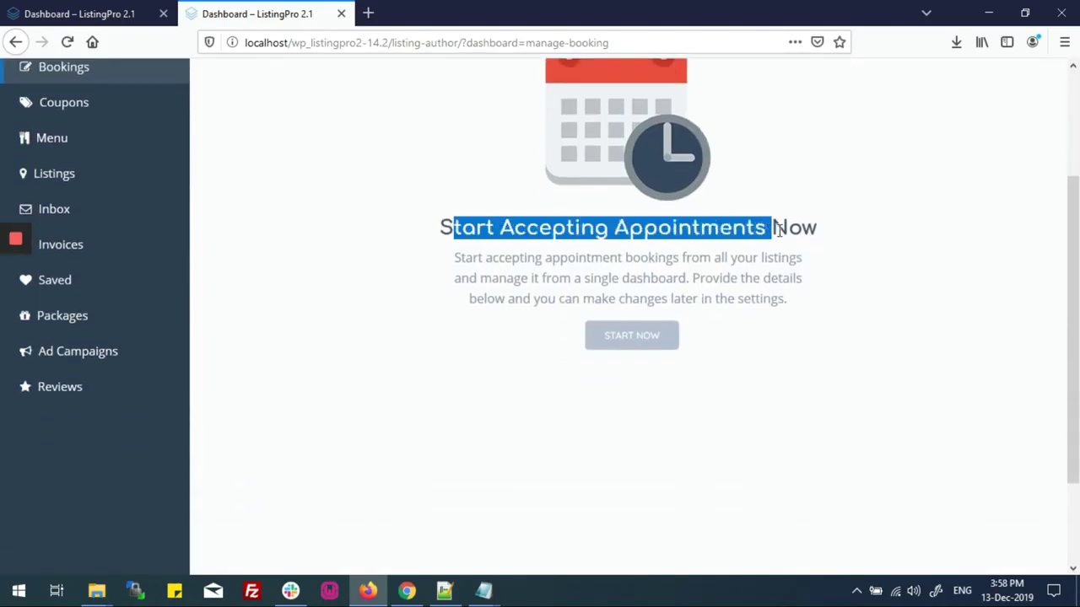
click(580, 322)
drag(482, 258, 744, 259)
drag(482, 278, 793, 278)
click(725, 317)
click(632, 336)
Review the Setup Appointments form and its slot duration dropdown
scroll(561, 285, up, 3)
drag(361, 147, 523, 147)
drag(403, 187, 631, 190)
click(424, 220)
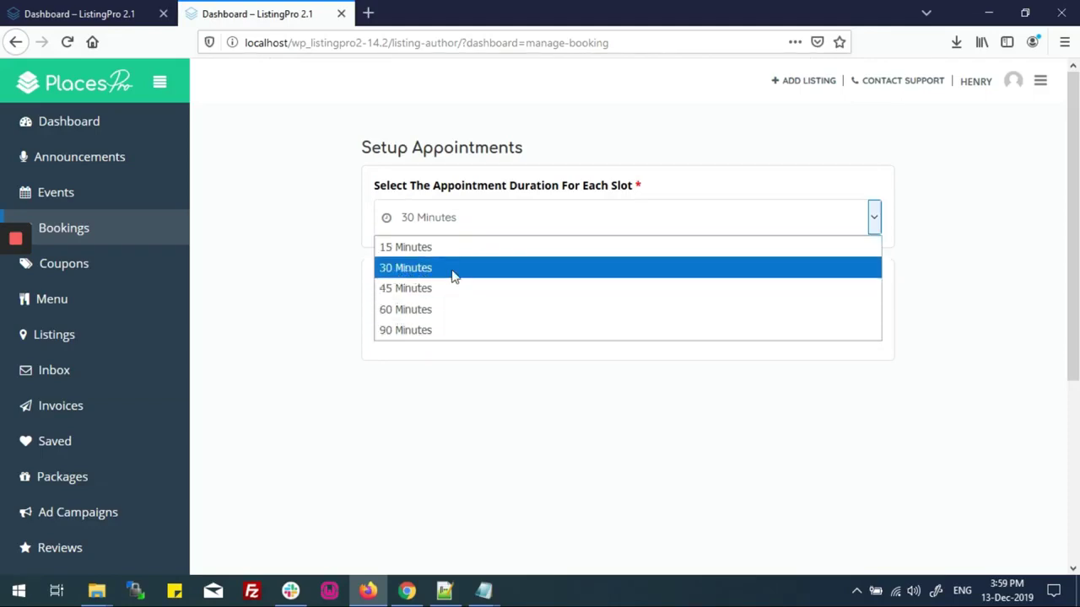
Keep the appointment slot duration at 30 Minutes
click(420, 272)
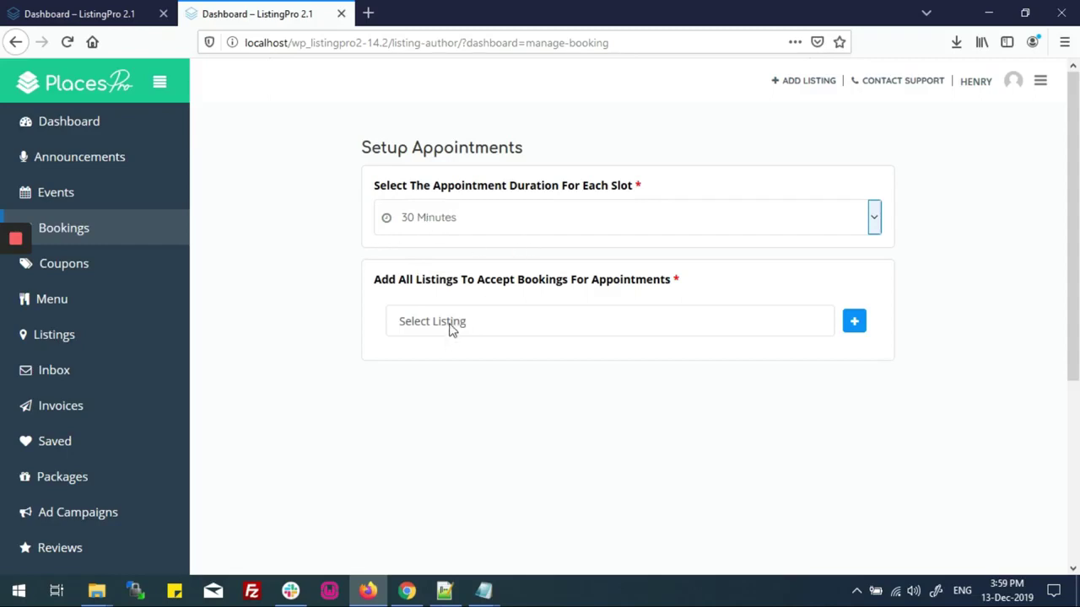
click(413, 222)
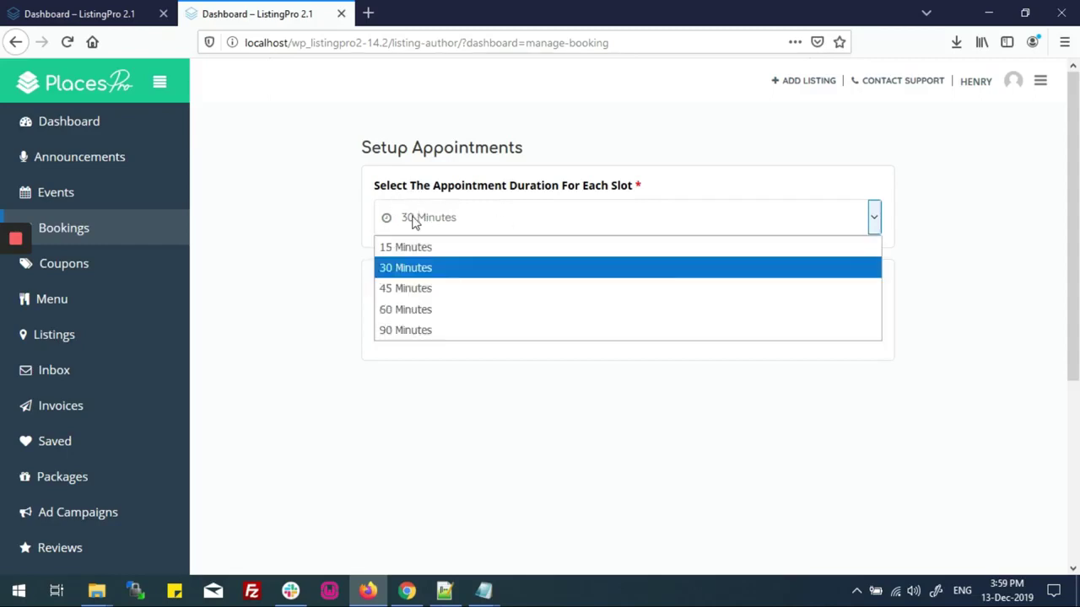
click(427, 268)
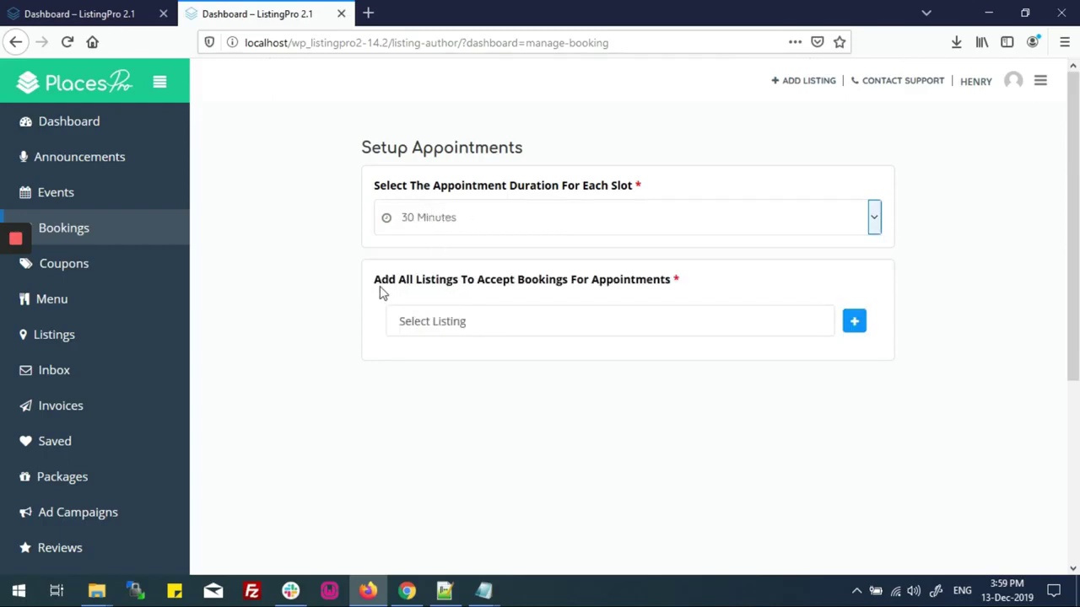
Add Listing For Appointment under Add All Listings for bookings
drag(377, 290, 482, 292)
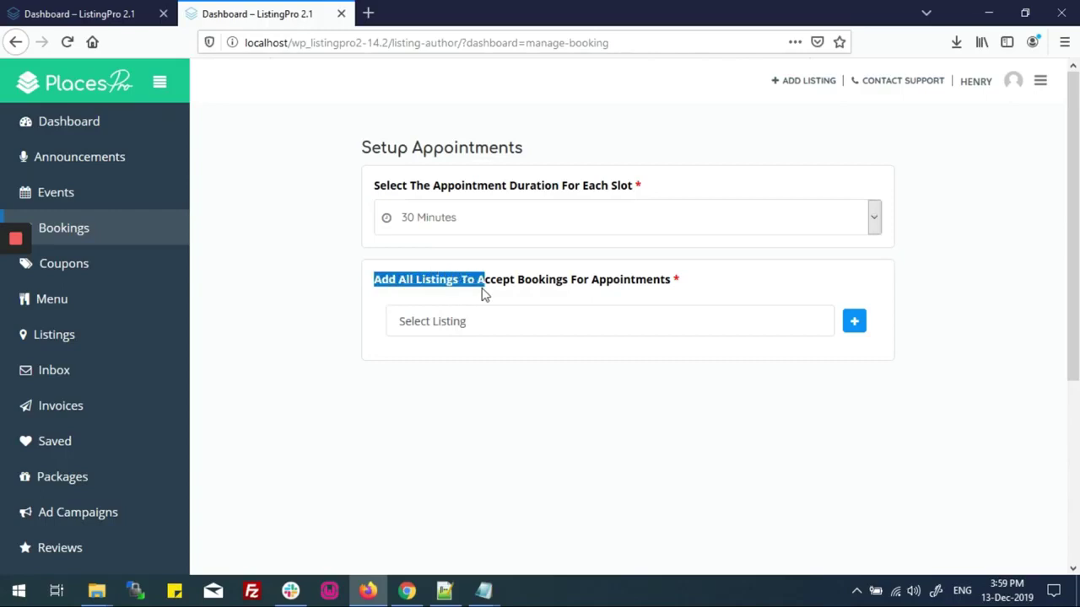
click(486, 294)
click(462, 329)
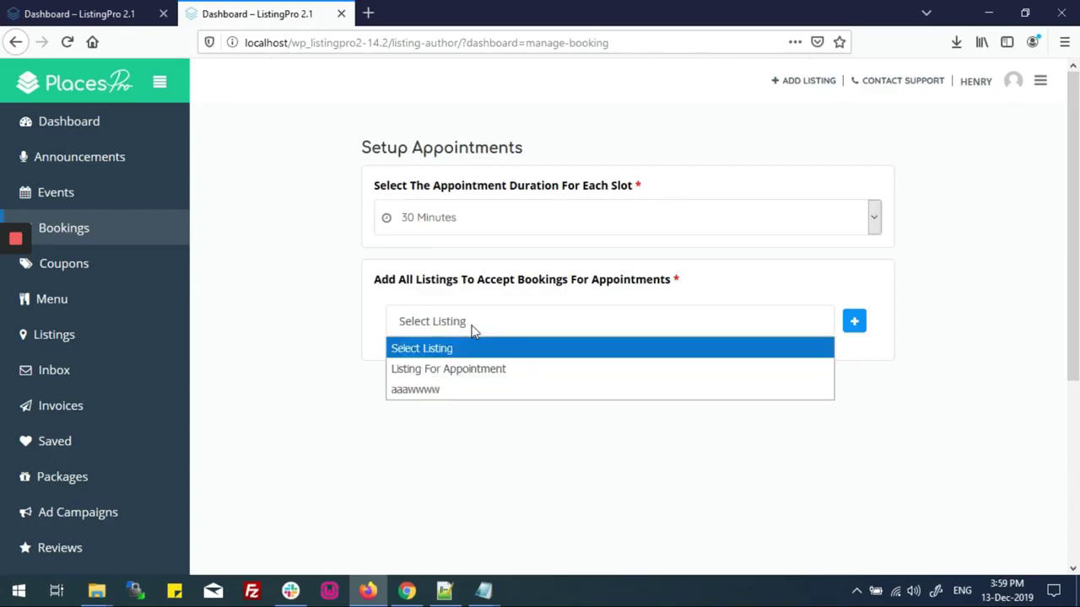
click(456, 371)
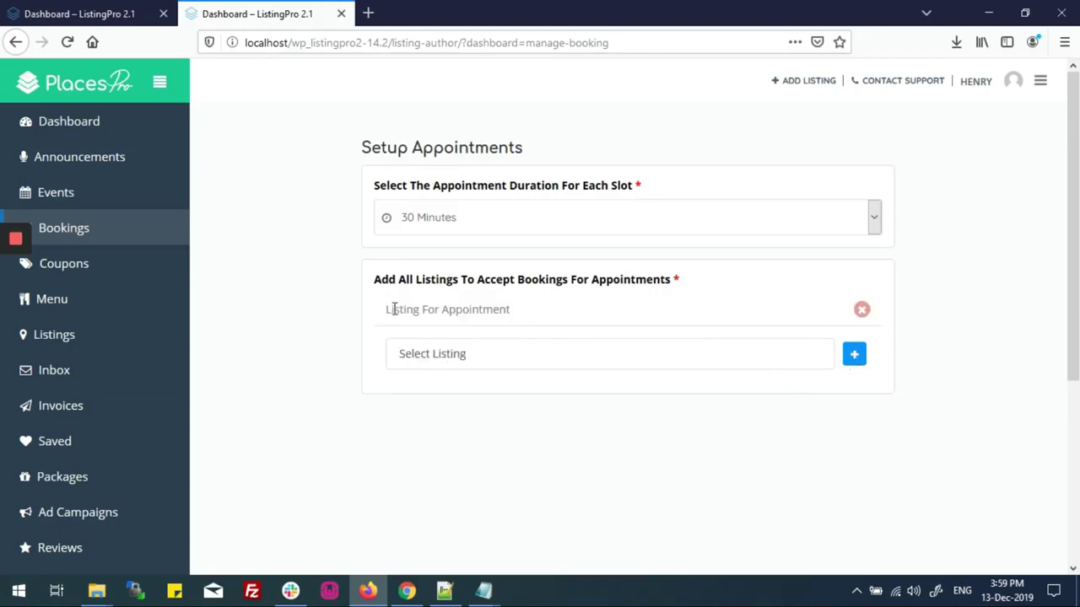
drag(387, 310, 532, 317)
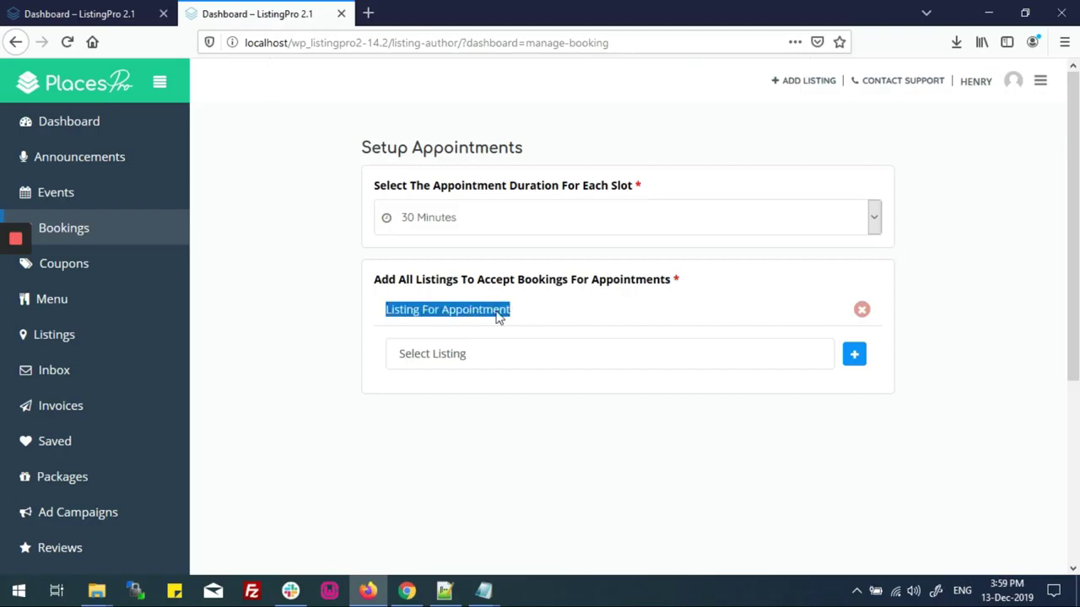
click(497, 311)
drag(387, 308, 513, 318)
Open the public site in a new tab and load the Listing For Appointment listing
click(406, 590)
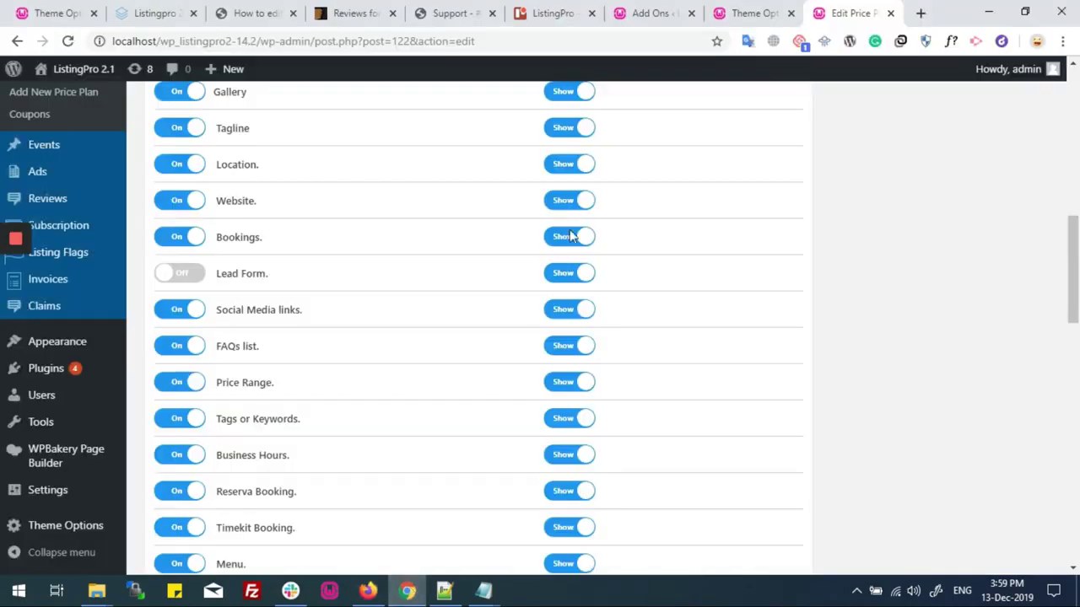
right_click(67, 93)
click(98, 101)
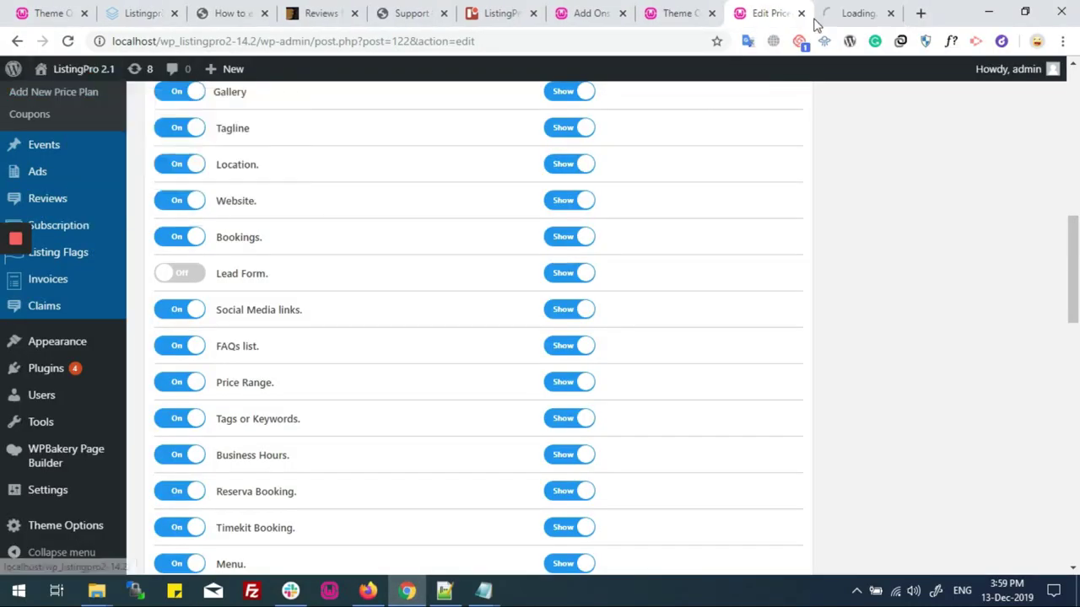
click(853, 13)
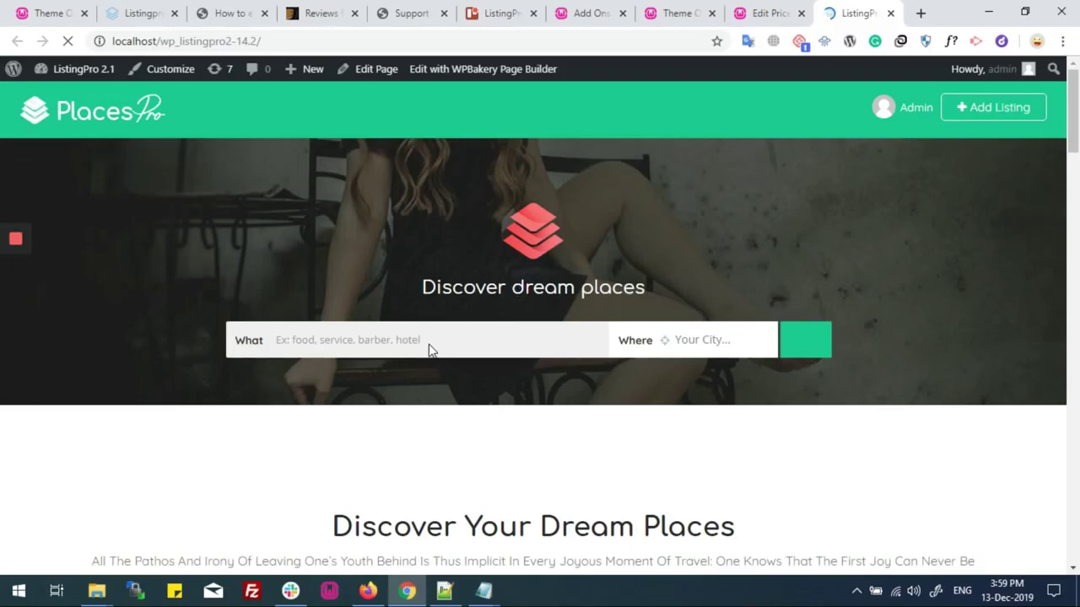
click(329, 339)
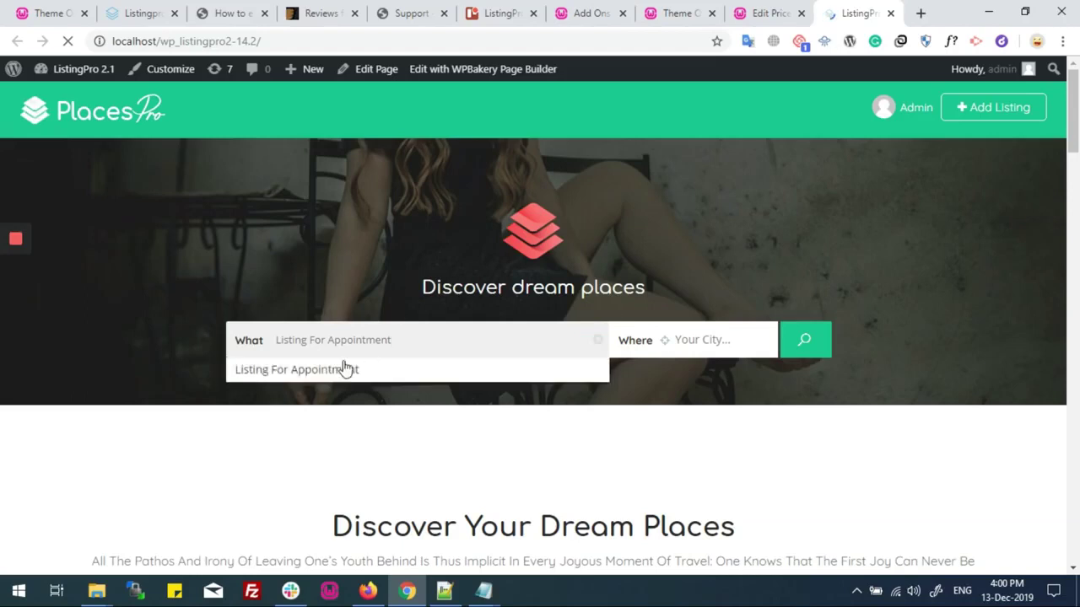
click(326, 374)
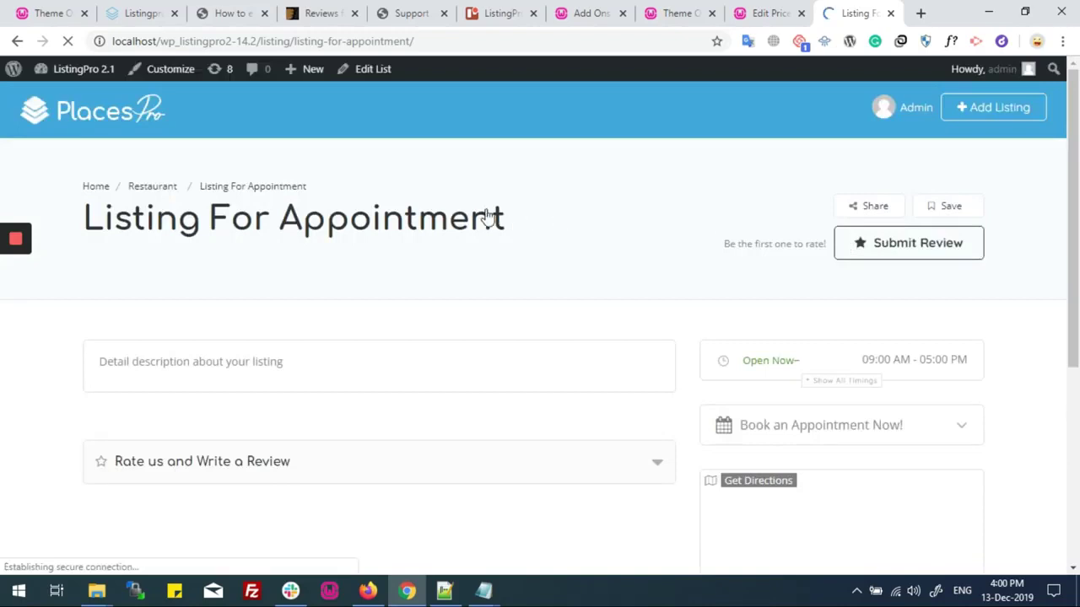
Expand the booking calendar and check it shows Friday 13 December 2019
scroll(325, 207, down, 2)
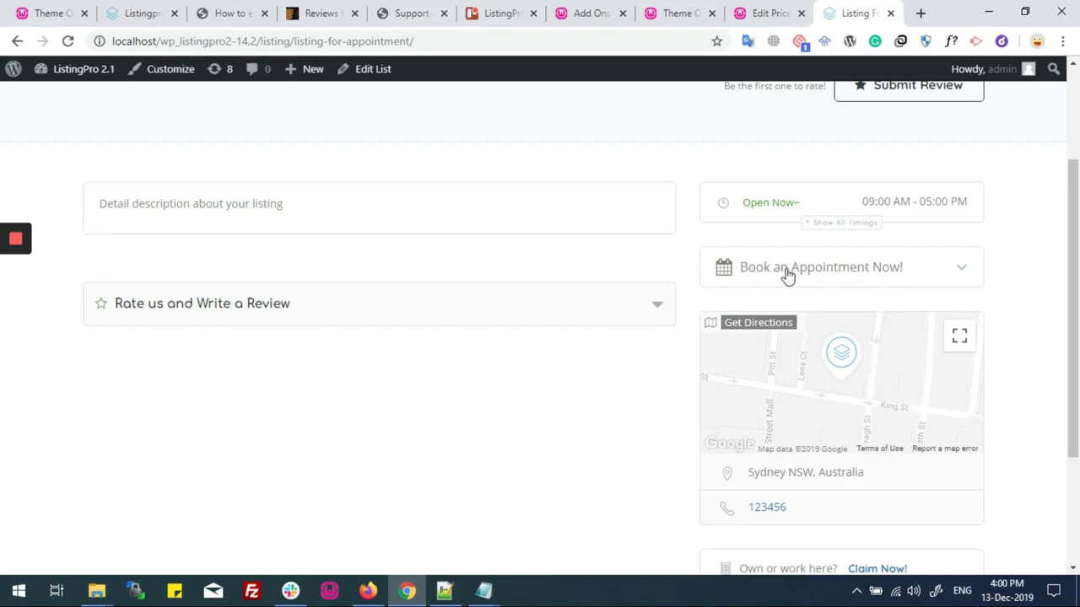
click(844, 275)
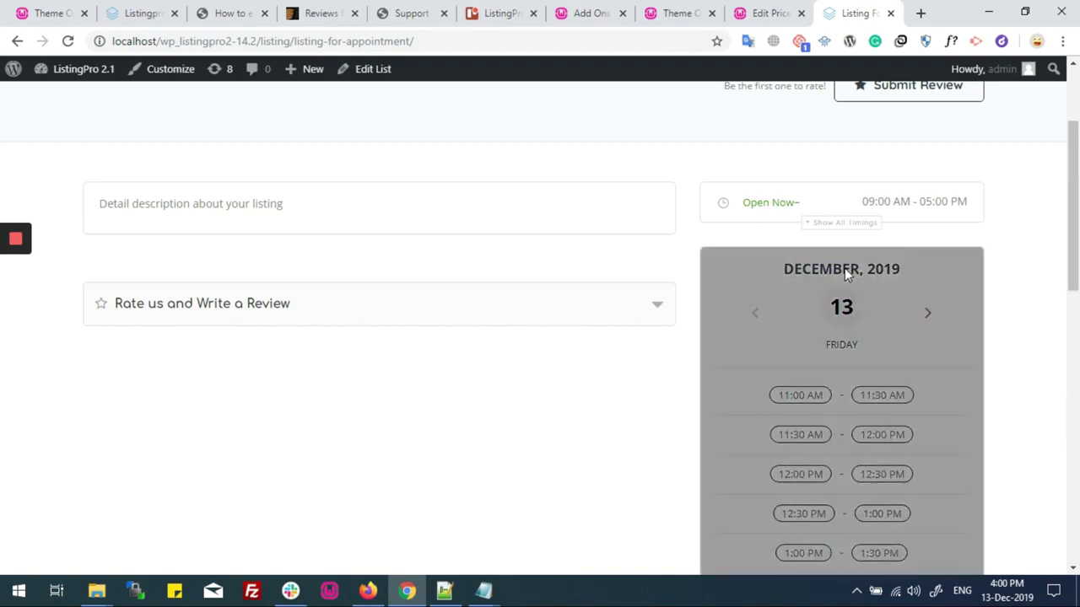
scroll(636, 264, down, 1)
scroll(636, 264, down, 4)
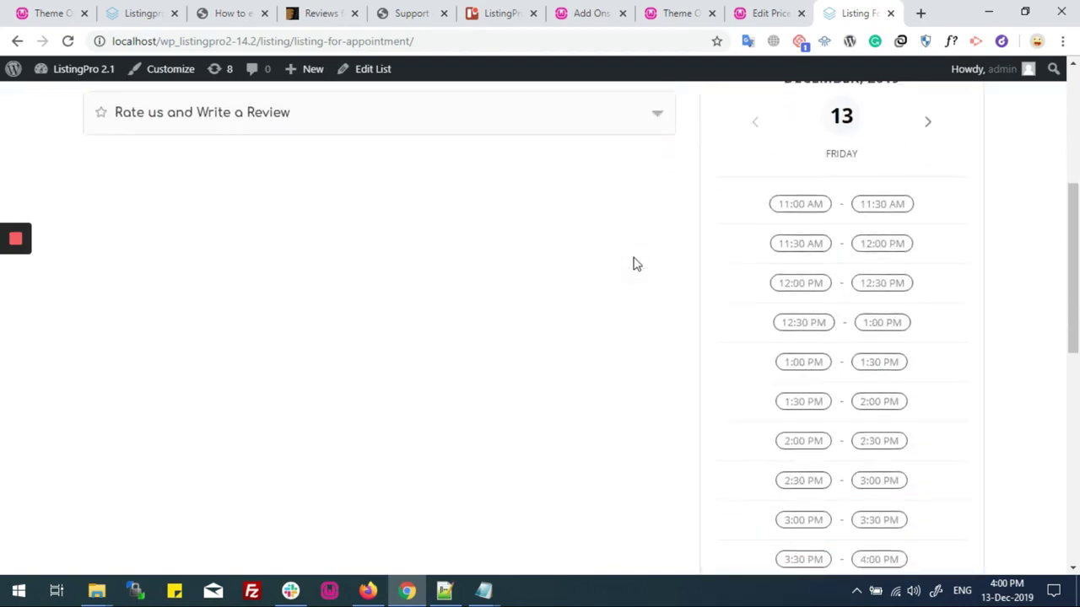
scroll(636, 264, up, 4)
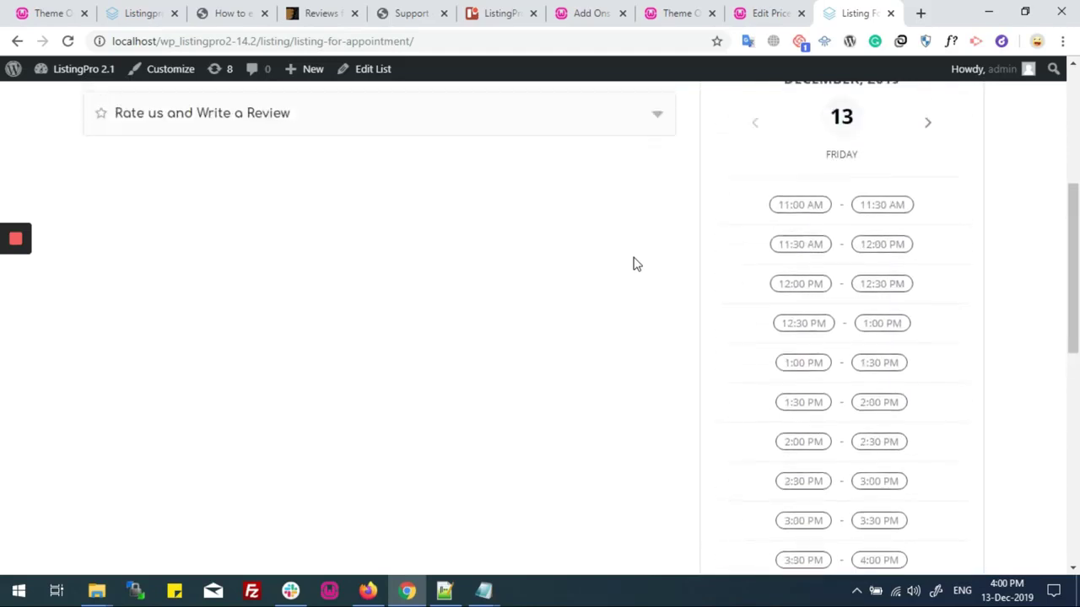
double_click(847, 228)
drag(828, 269, 858, 268)
drag(785, 190, 899, 190)
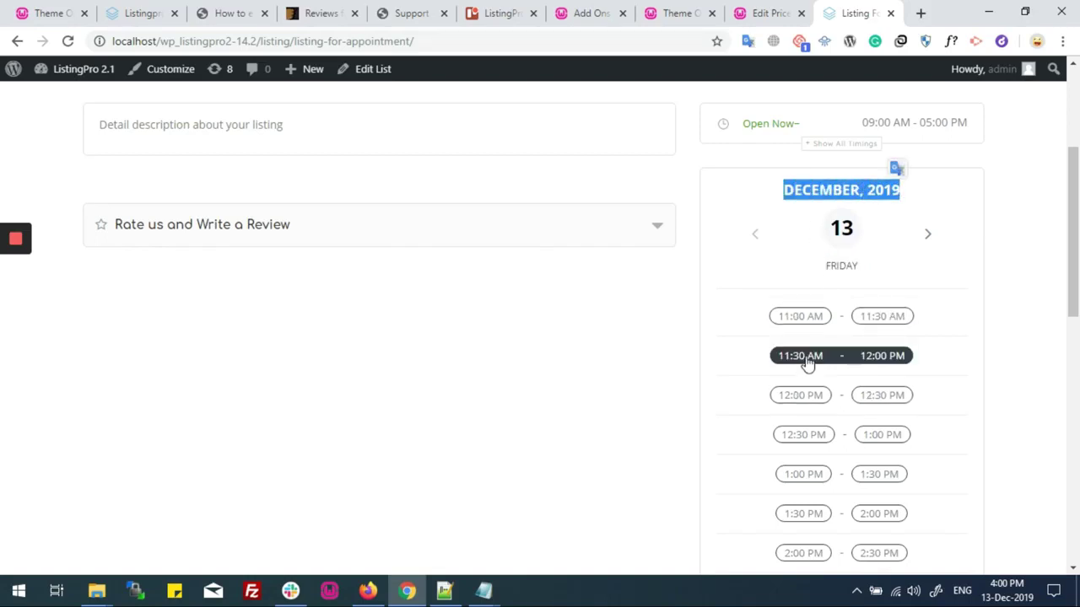
drag(744, 123, 802, 131)
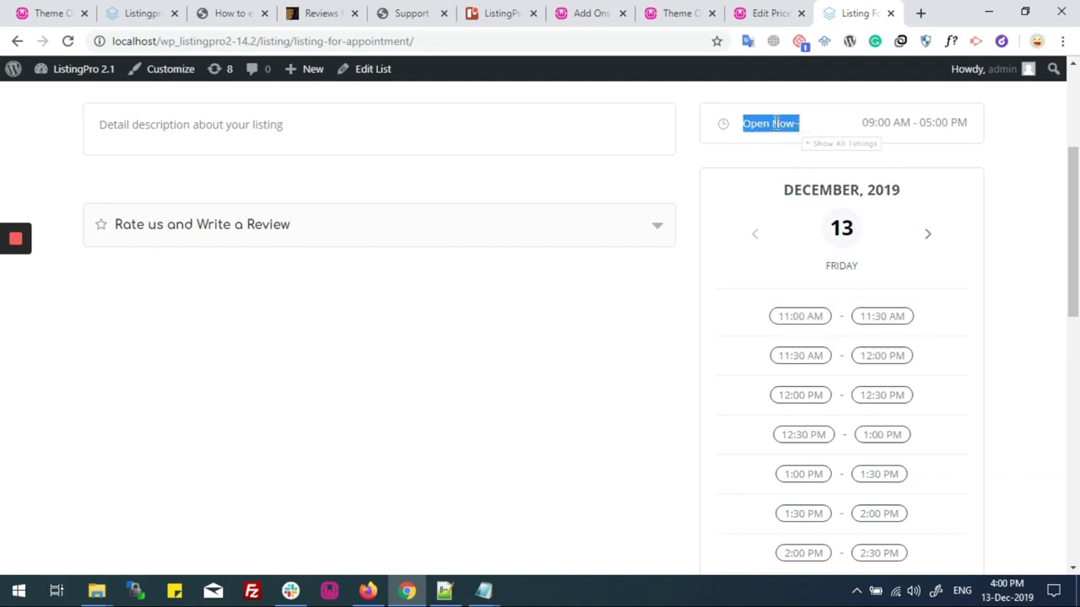
click(775, 123)
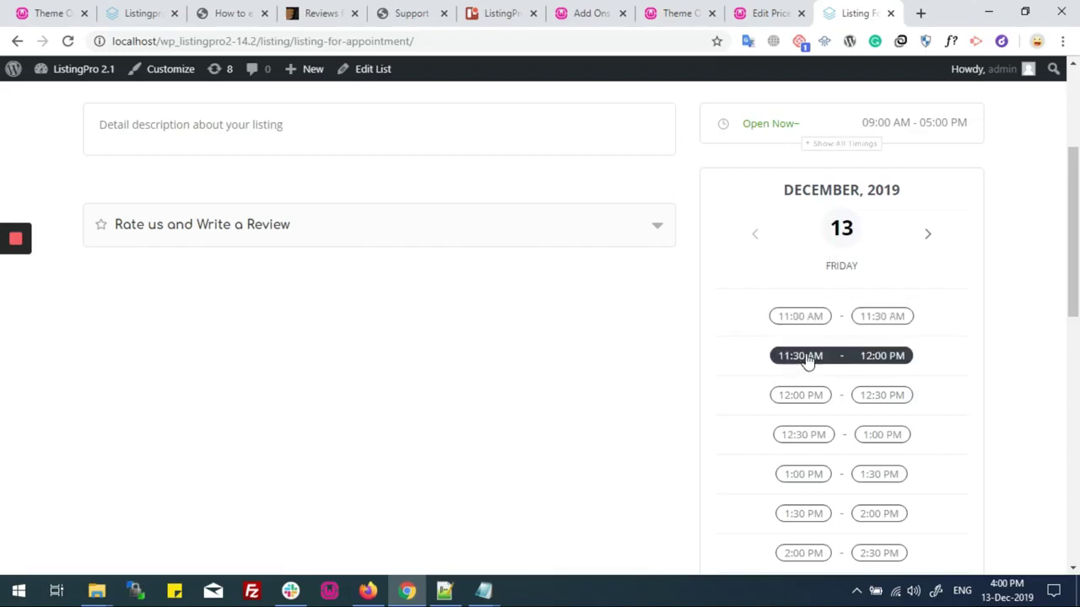
Show the listing's opening hours for each weekday, including Thursday's hours
click(847, 144)
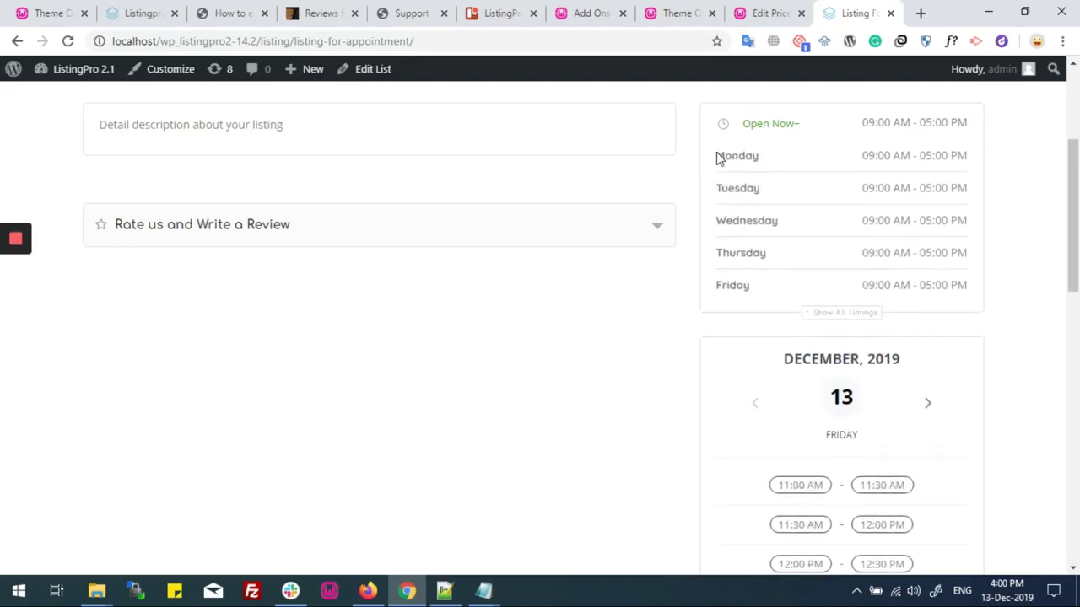
drag(718, 153, 760, 153)
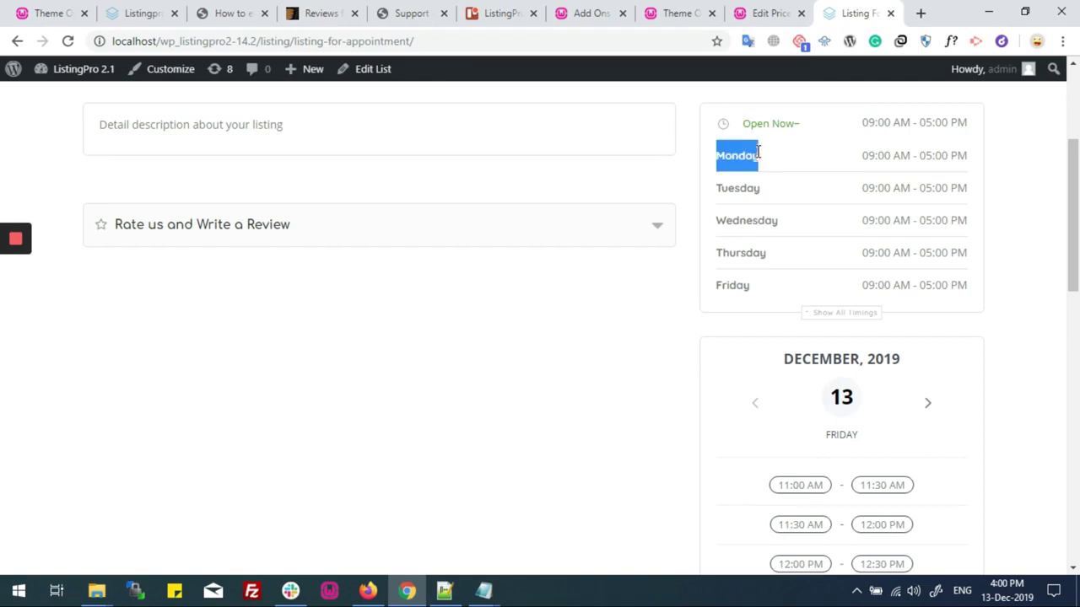
drag(718, 189, 765, 195)
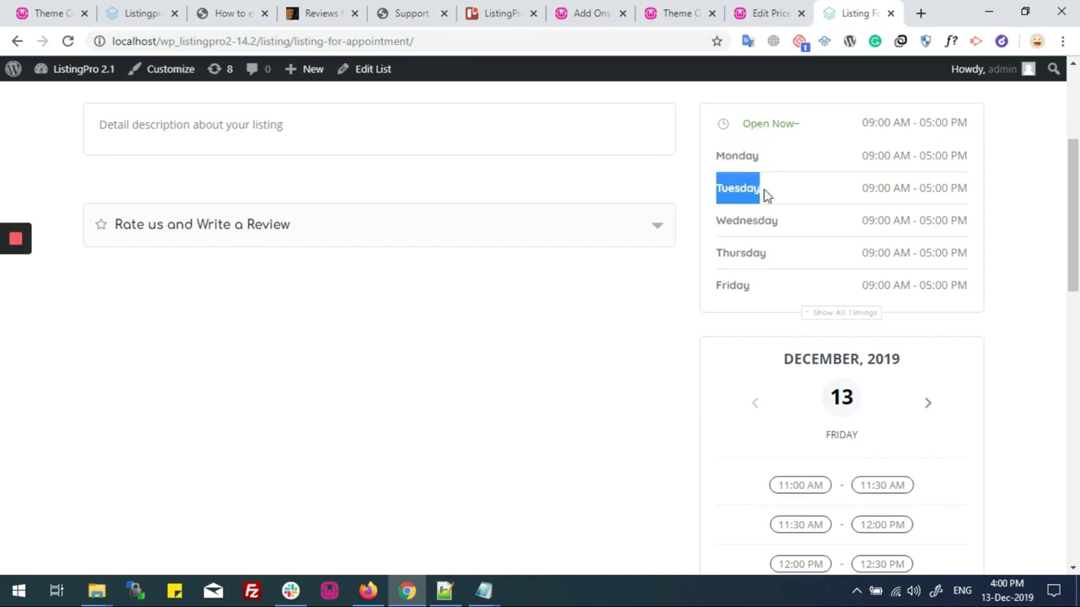
click(765, 195)
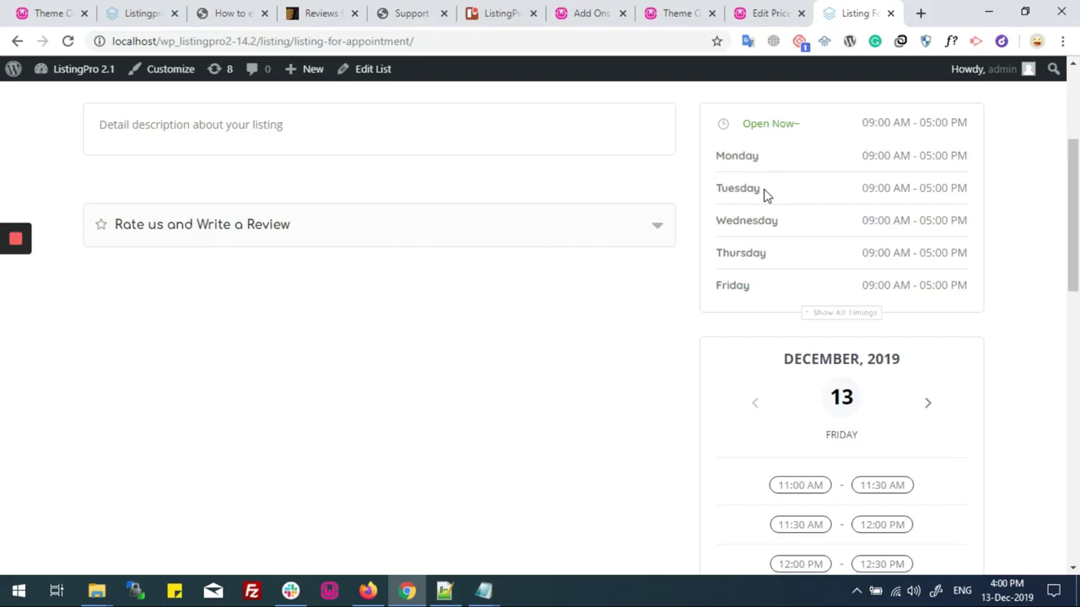
drag(716, 250, 766, 249)
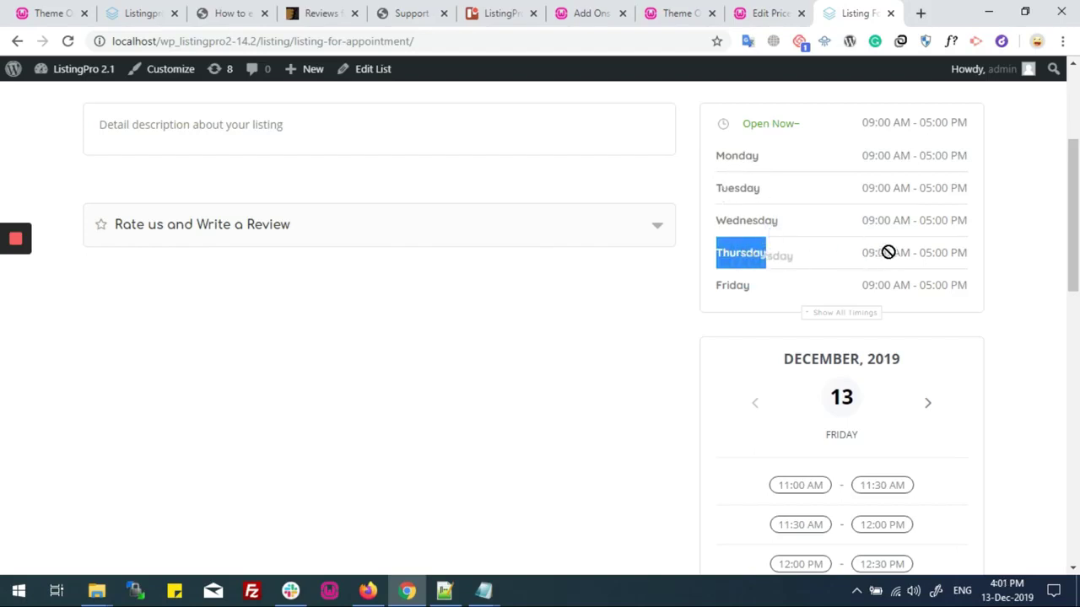
drag(901, 250, 968, 258)
Select the 4:30 PM – 5:00 PM appointment slot
scroll(964, 225, down, 3)
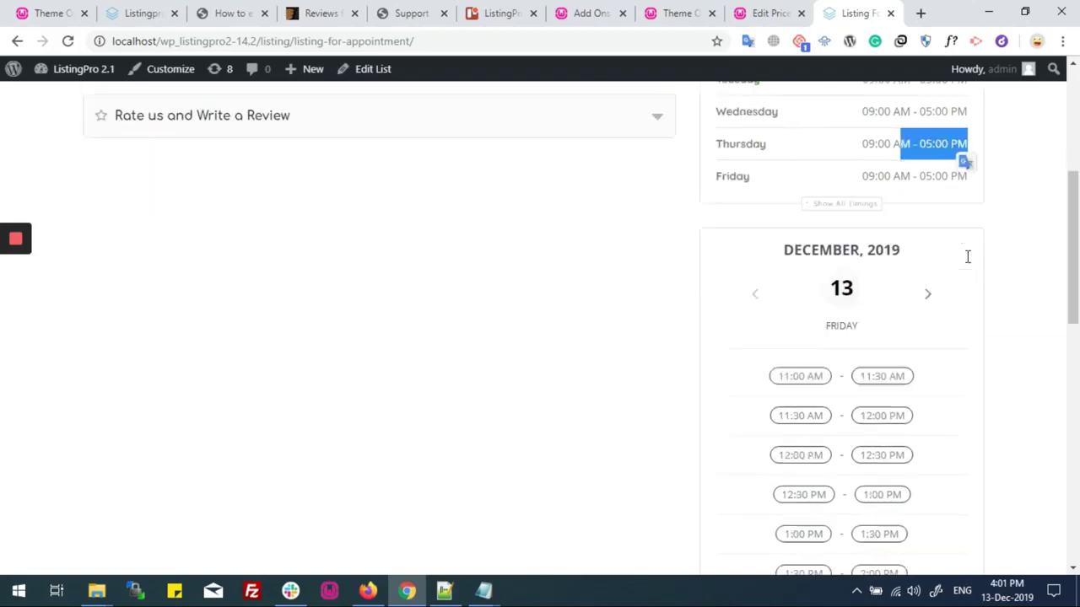
scroll(931, 234, up, 3)
scroll(927, 258, down, 6)
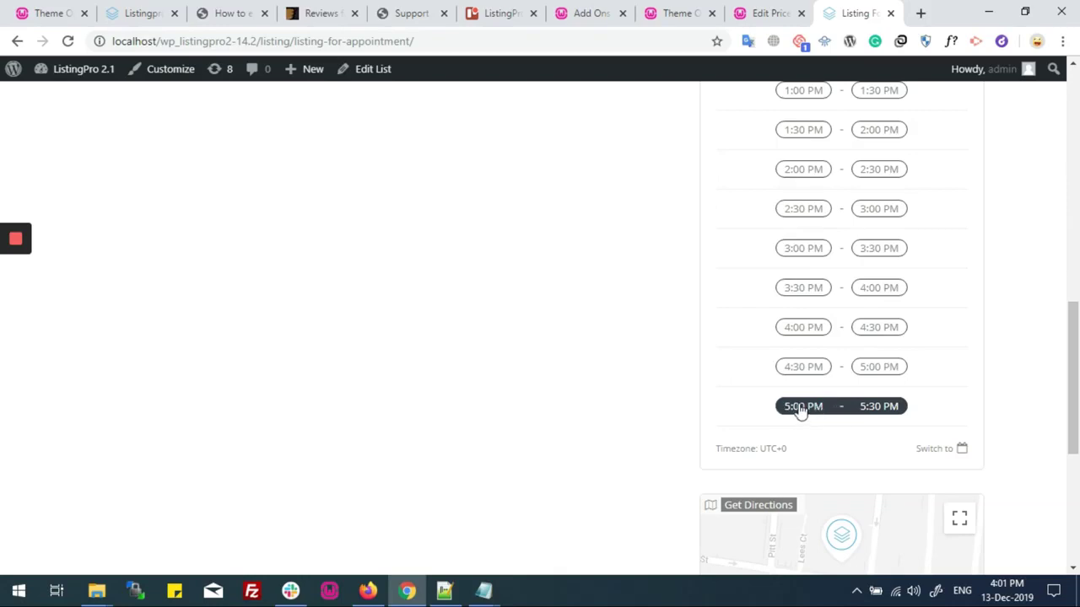
scroll(800, 409, up, 5)
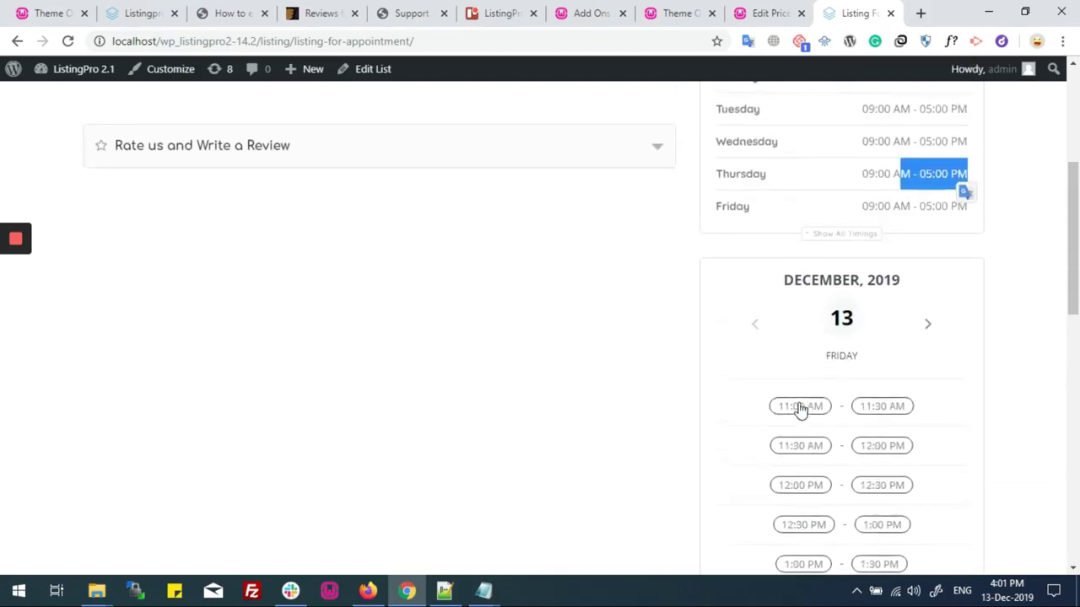
scroll(798, 402, down, 3)
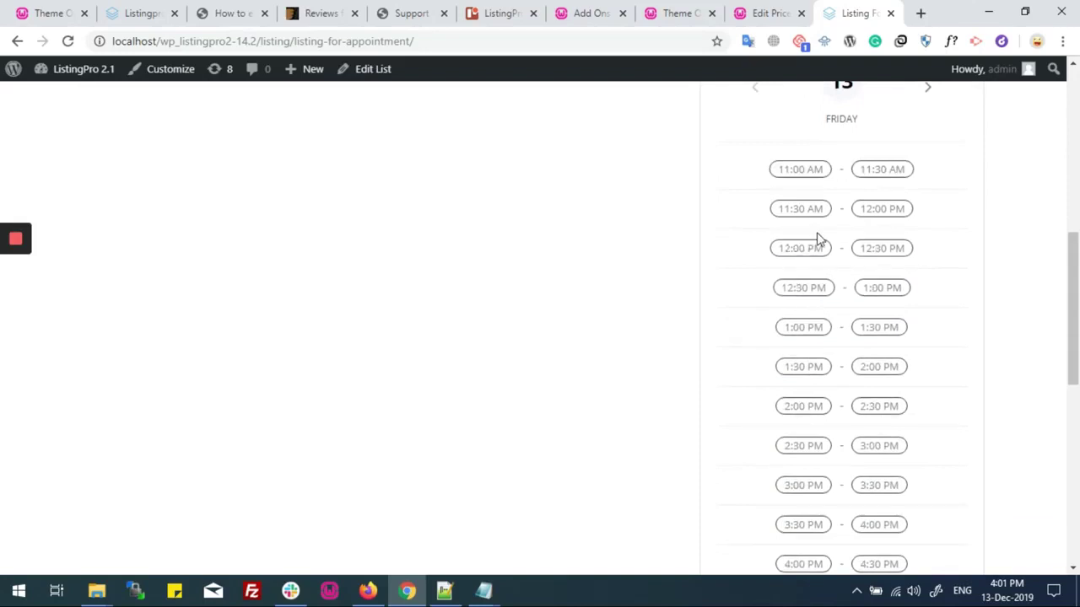
scroll(816, 253, down, 2)
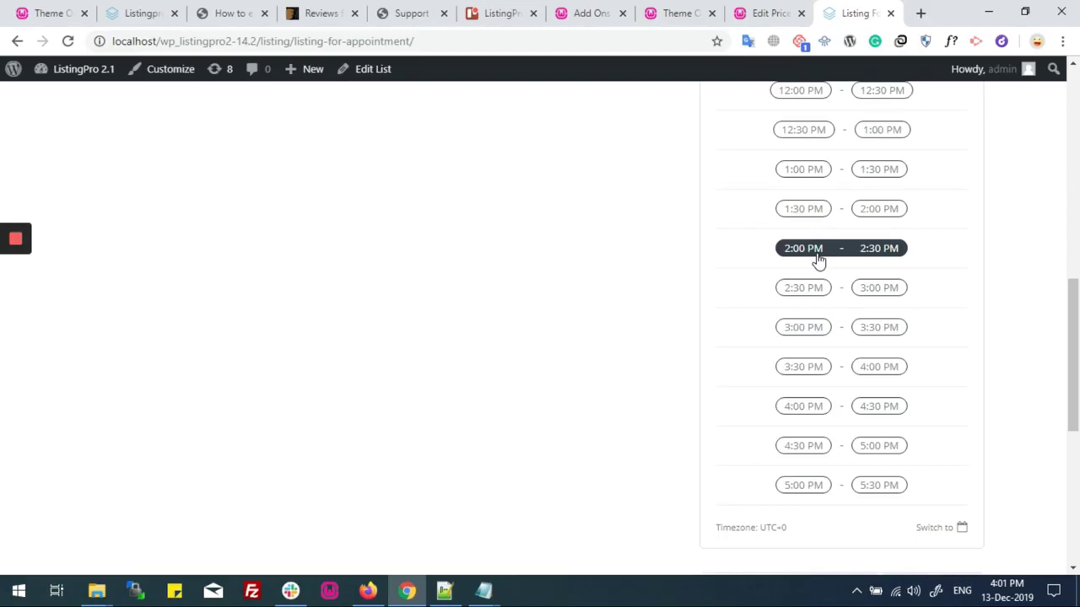
click(808, 447)
Close the 13 December 2019 booking form and return to the time slots
scroll(663, 258, up, 1)
scroll(663, 258, down, 1)
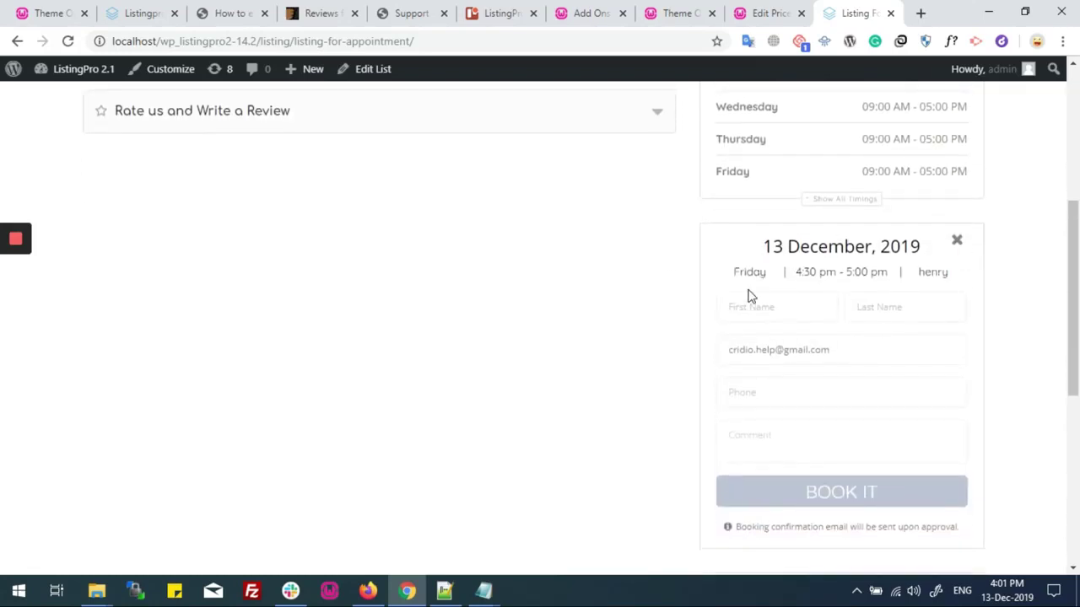
drag(765, 244, 921, 243)
click(921, 243)
click(958, 242)
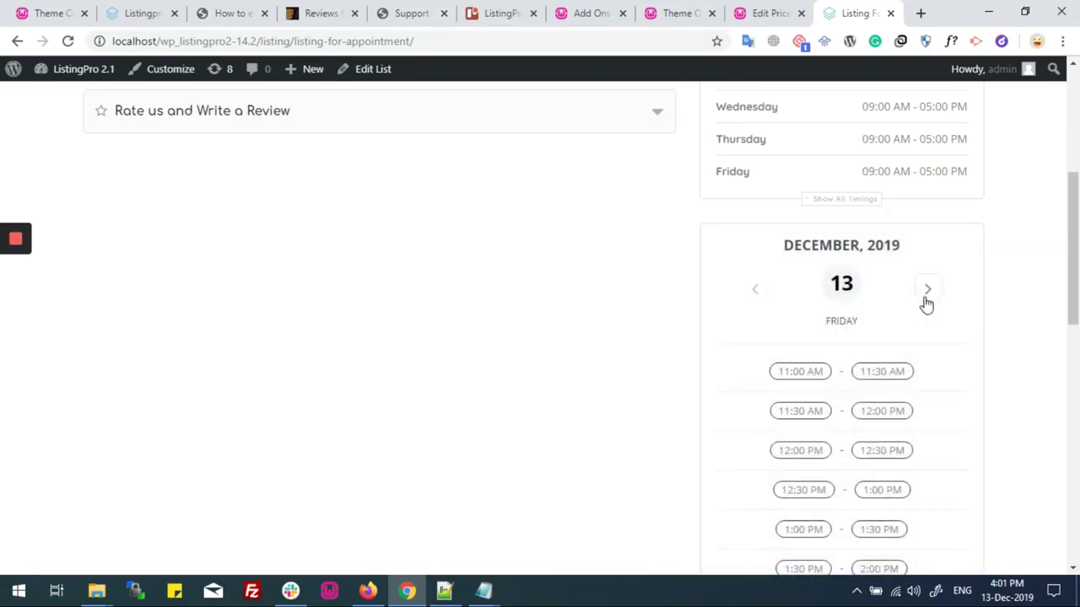
Advance the calendar to Saturday, showing Day Off and Timezone UTC+0
click(927, 291)
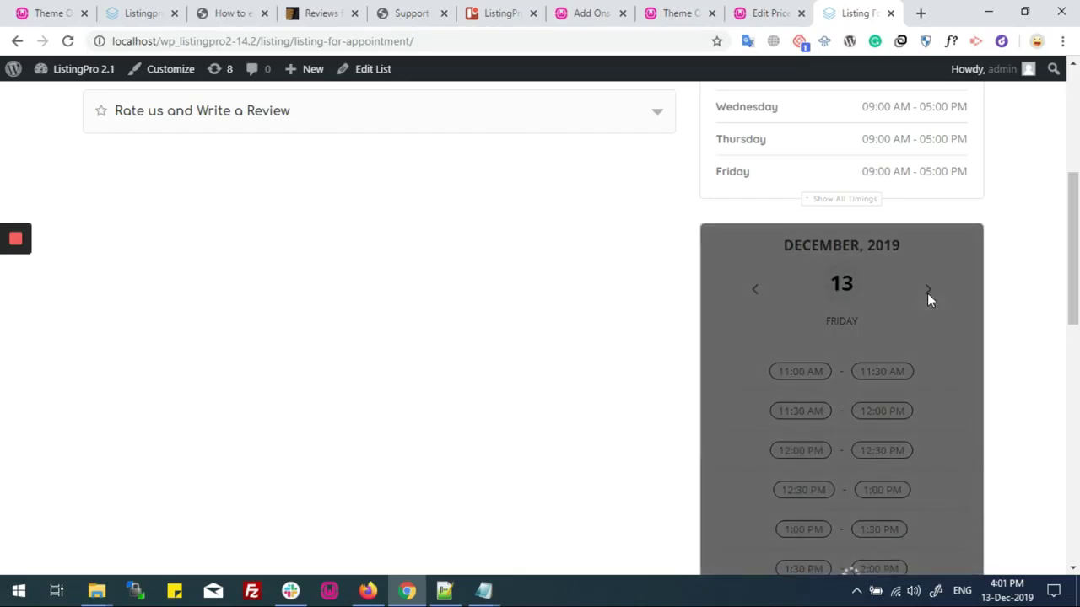
double_click(847, 320)
drag(815, 363, 864, 362)
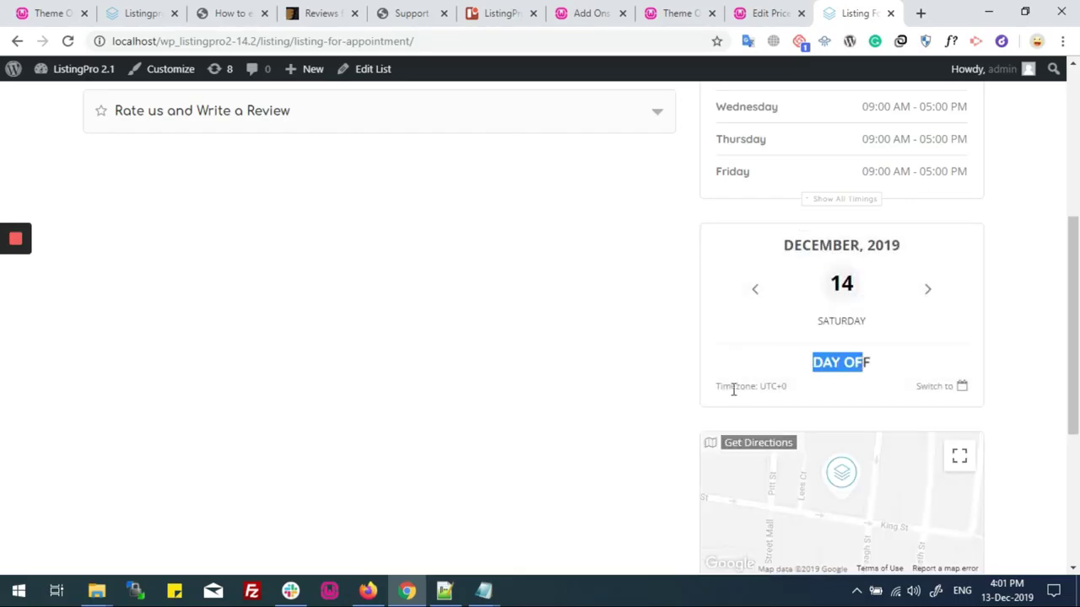
drag(716, 385, 786, 387)
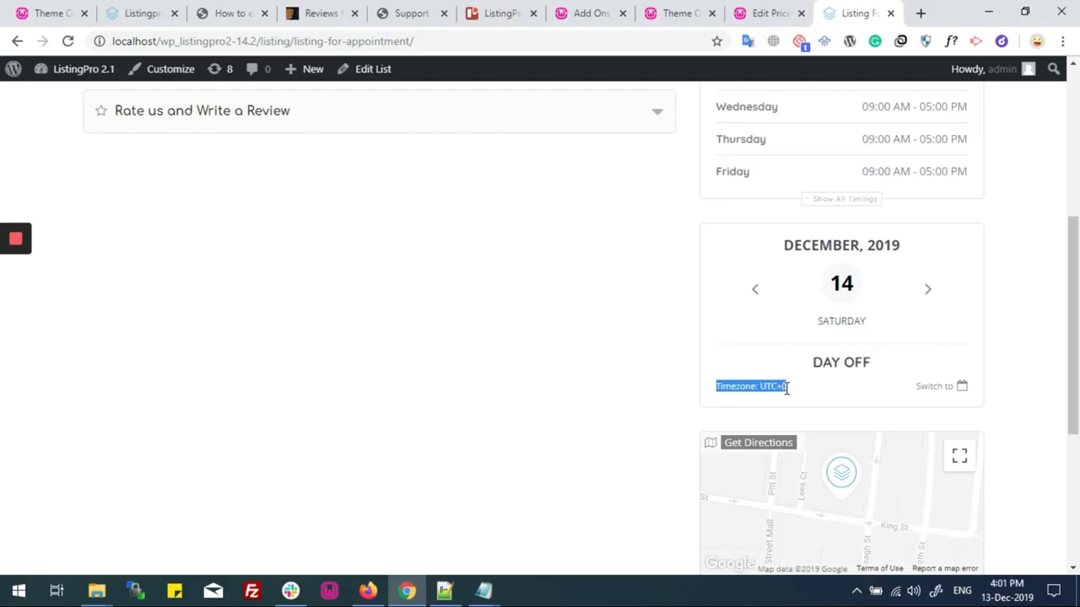
click(754, 386)
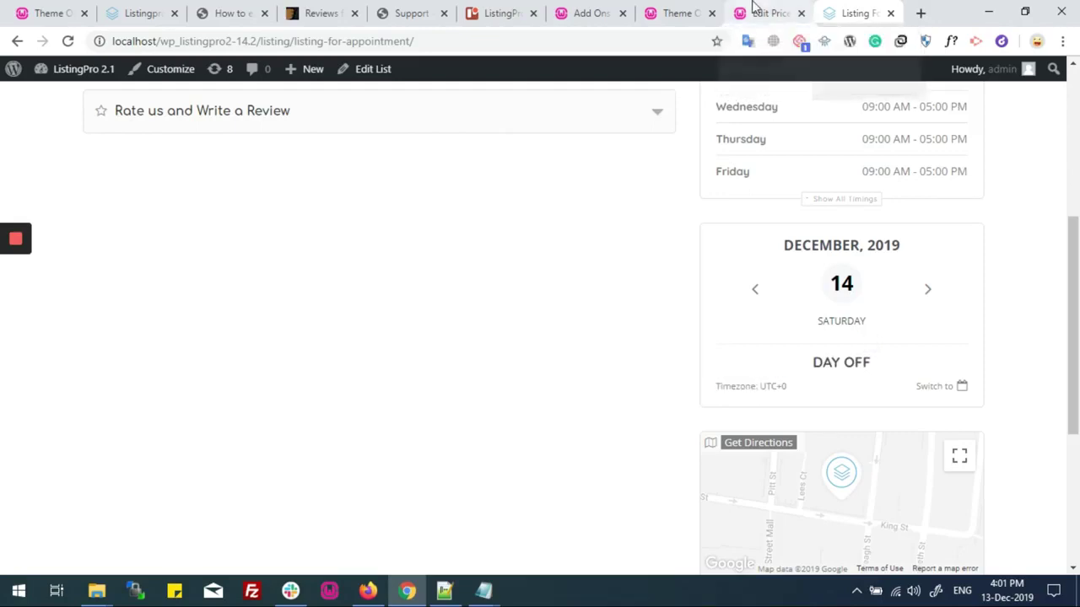
click(754, 10)
scroll(113, 362, down, 1)
In Settings > General, set the Timezone to Karachi and save the change
mouse_move(28, 497)
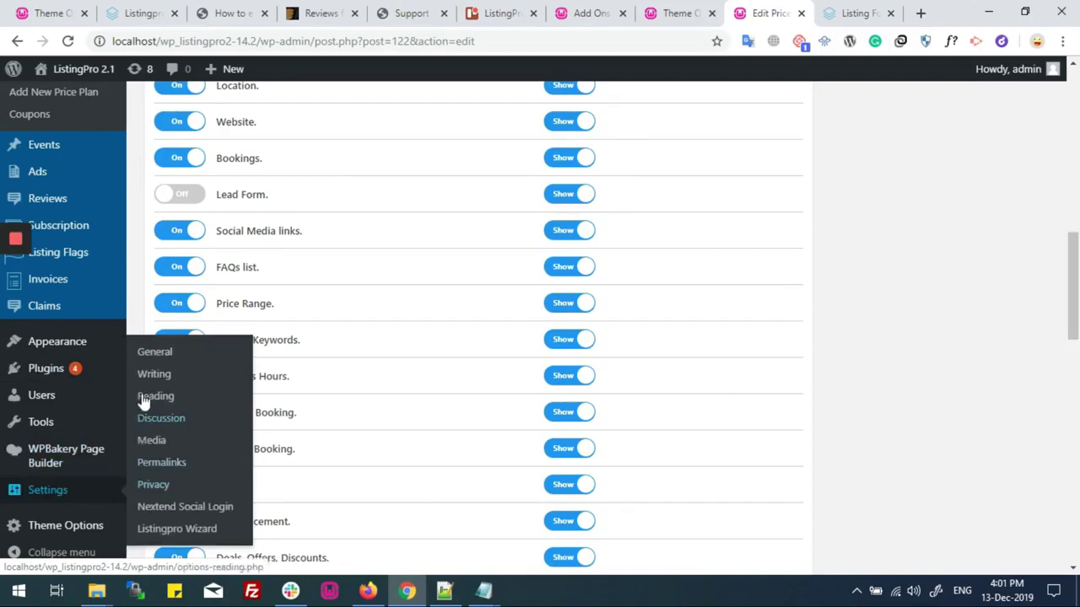
click(148, 363)
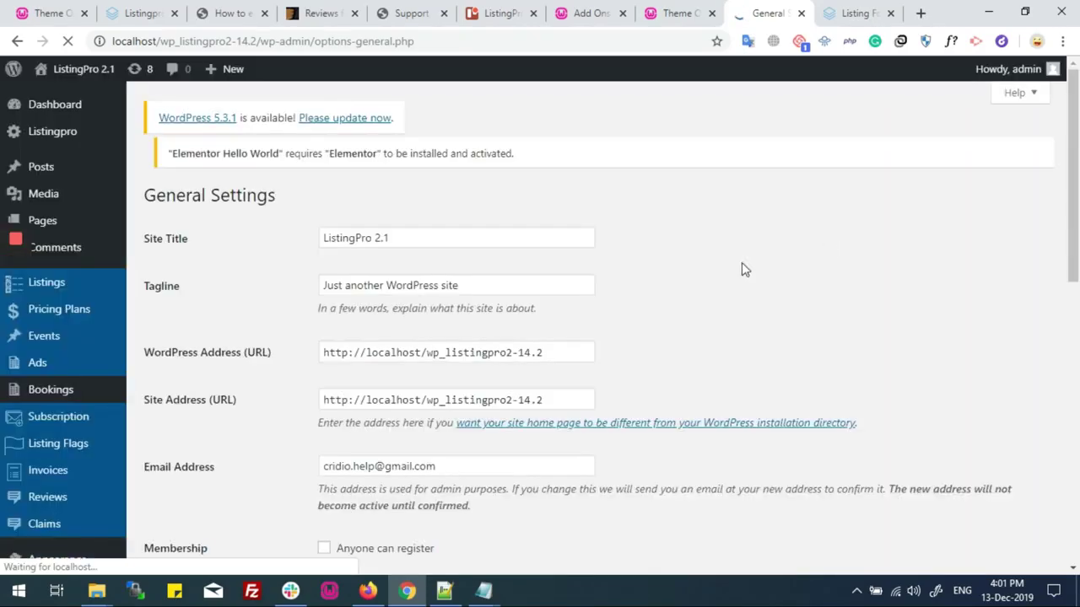
scroll(452, 341, down, 3)
scroll(452, 341, down, 3)
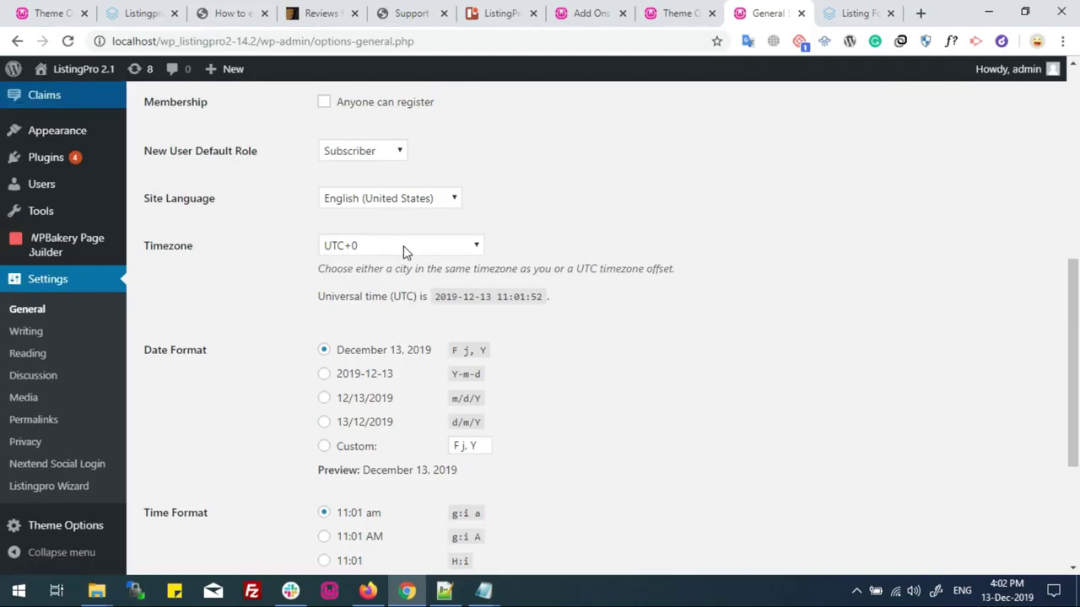
click(403, 248)
text(kar)
key(Return)
scroll(556, 264, down, 3)
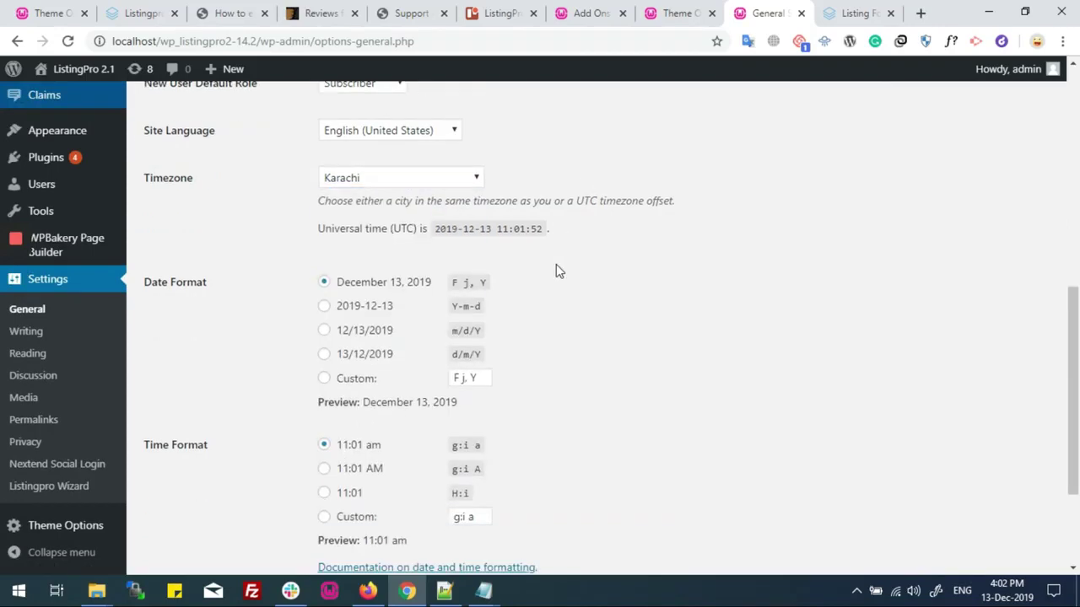
click(183, 493)
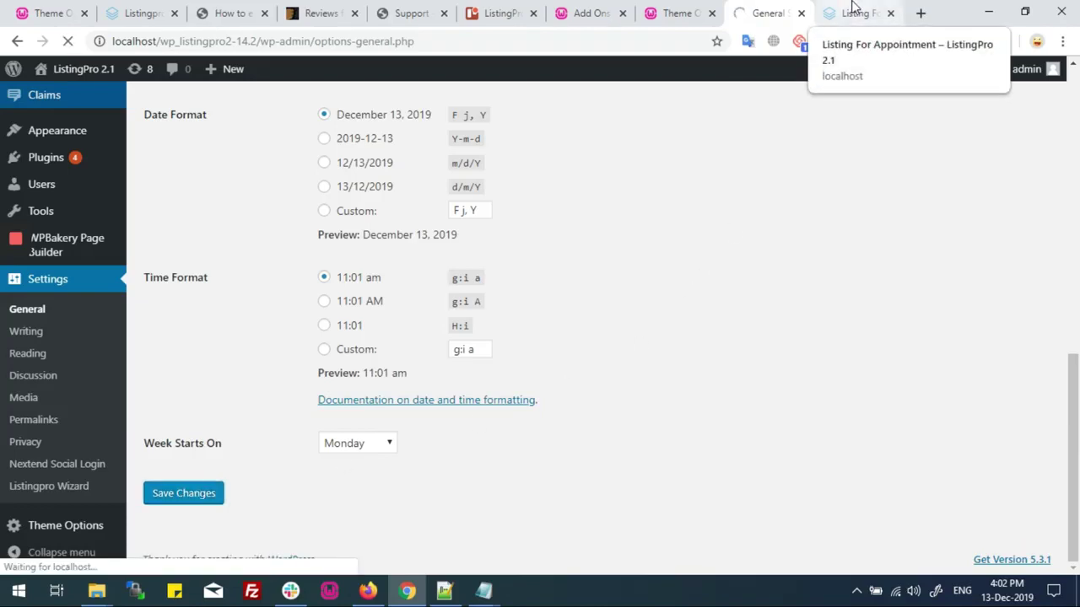
Reload the listing and expand Book an Appointment Now!, checking the Asia/Karachi timezone note
click(852, 7)
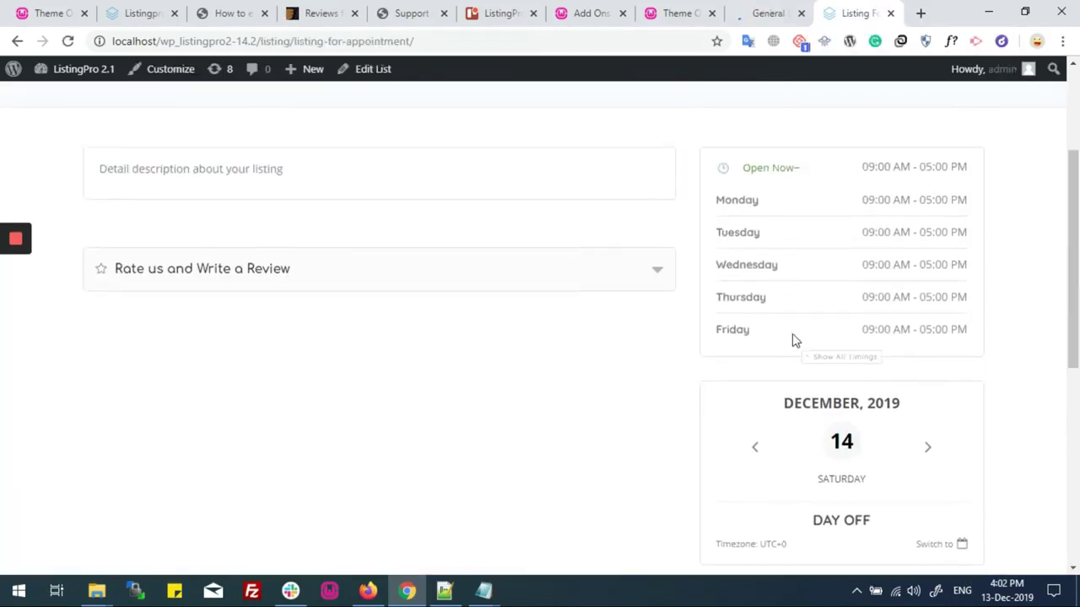
click(69, 42)
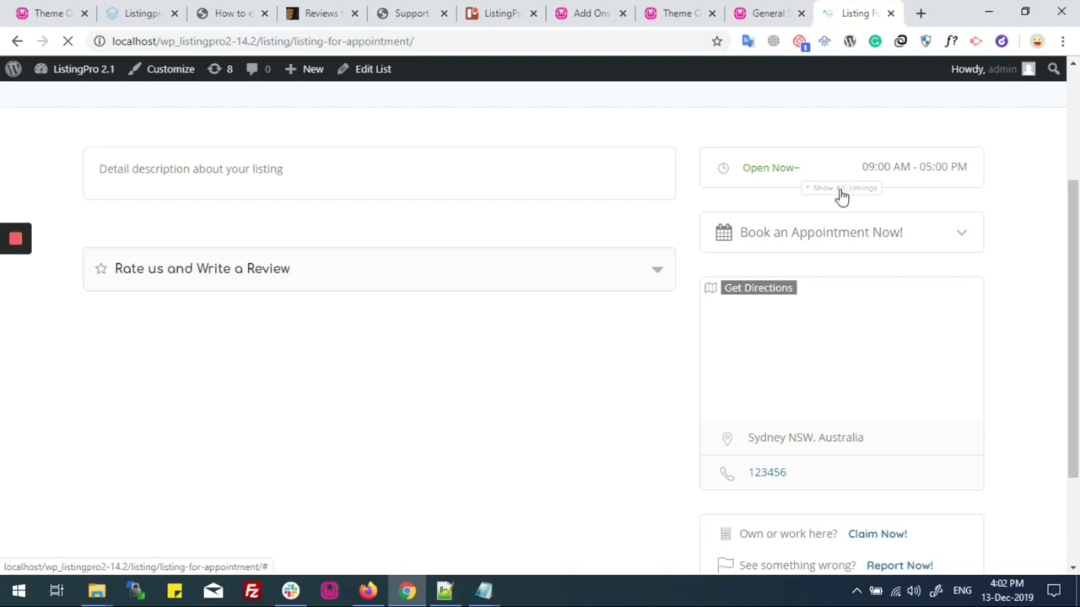
click(814, 237)
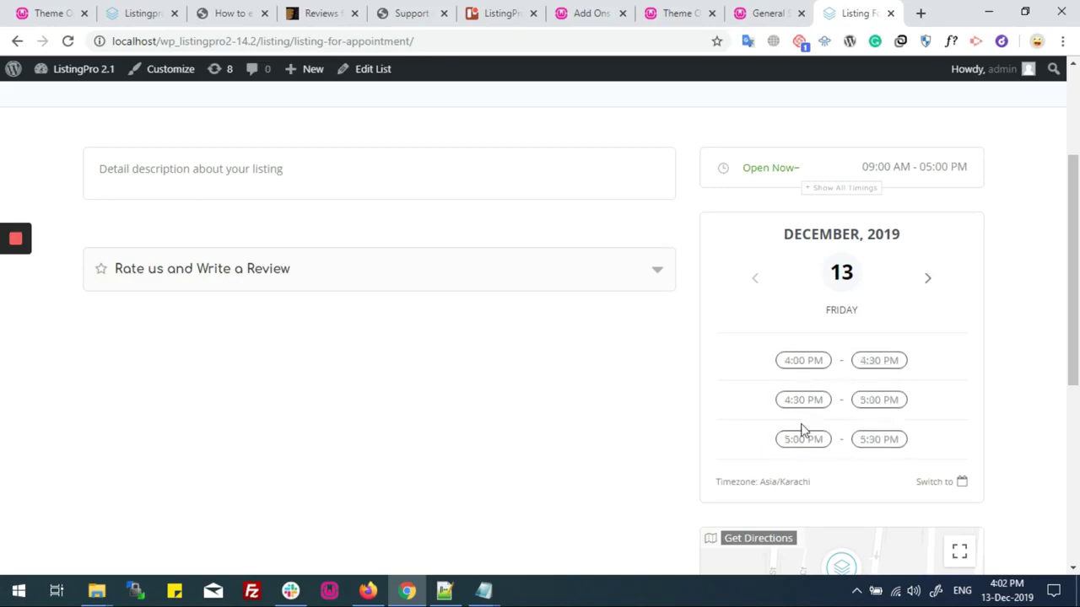
drag(760, 483, 811, 483)
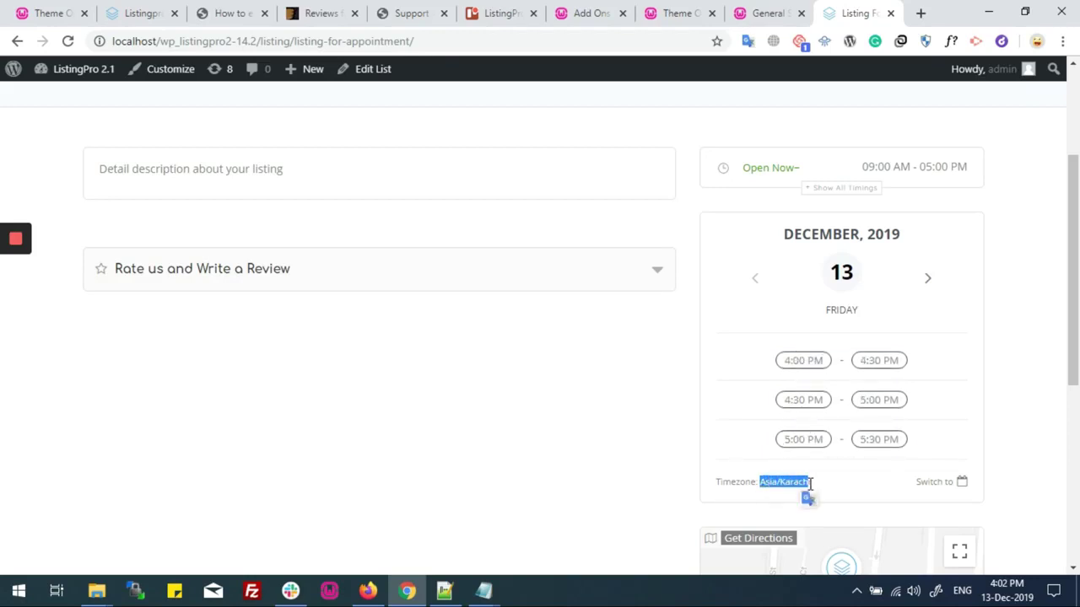
click(810, 483)
click(803, 440)
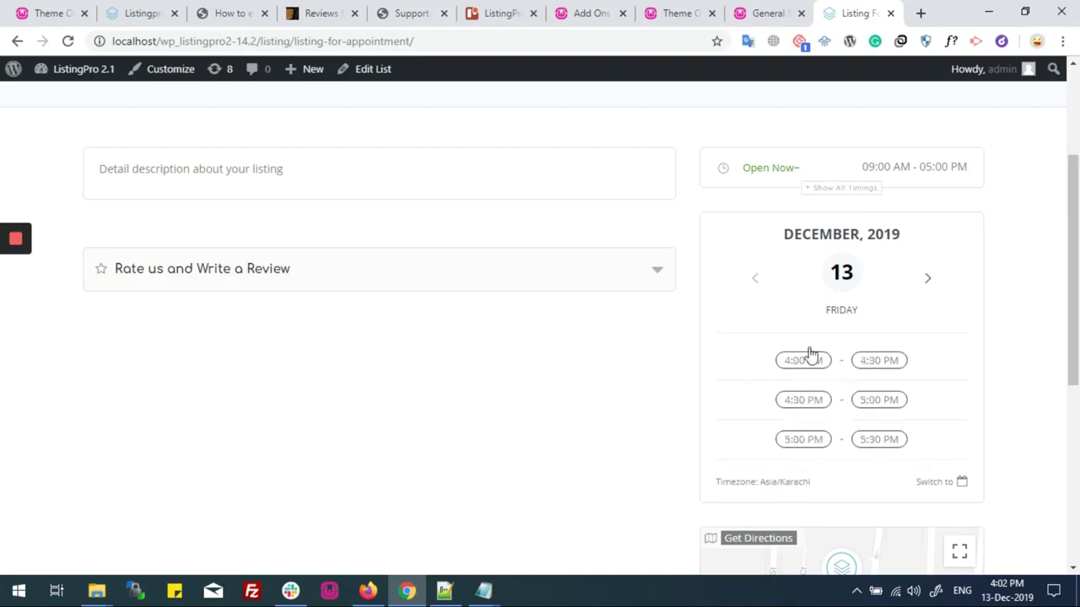
click(816, 371)
Pick the 4:30 PM - 5:00 PM slot and confirm the form shows 13 December, 2019
mouse_move(998, 595)
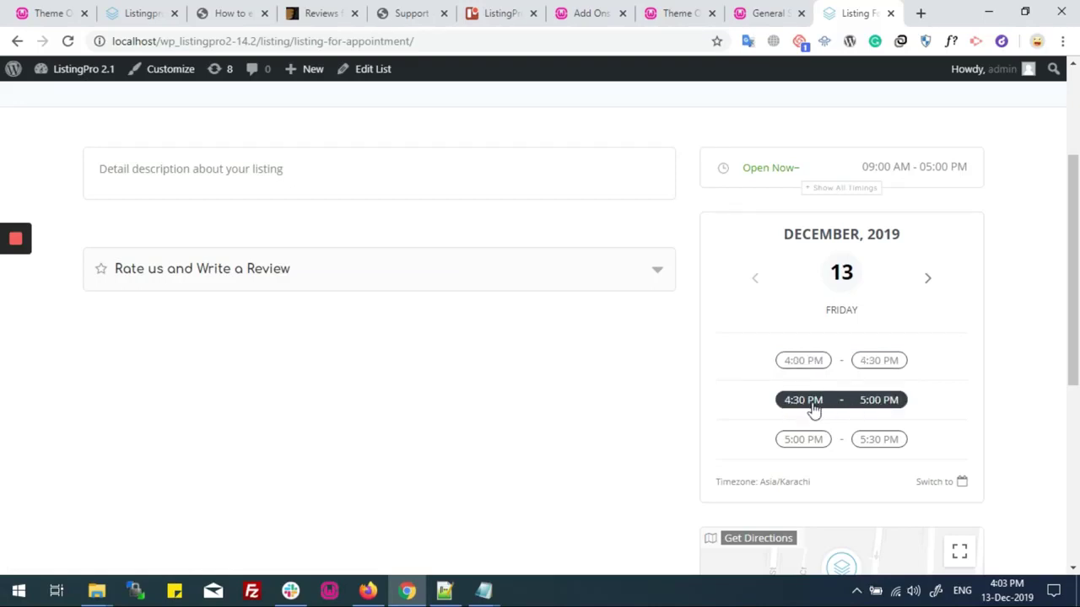
click(880, 402)
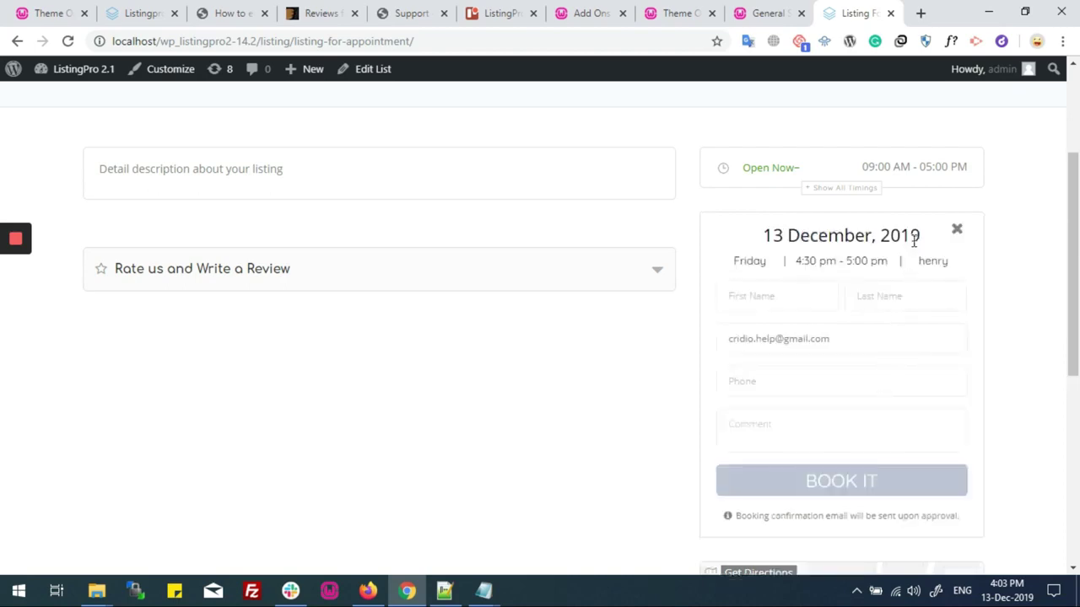
drag(758, 236, 926, 242)
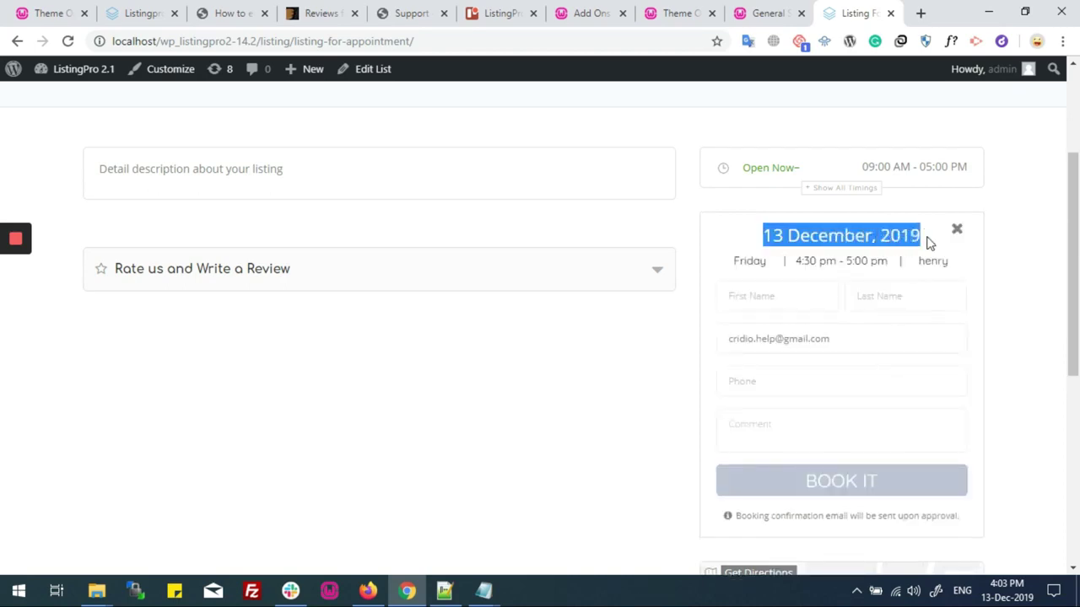
click(743, 257)
drag(743, 257, 870, 262)
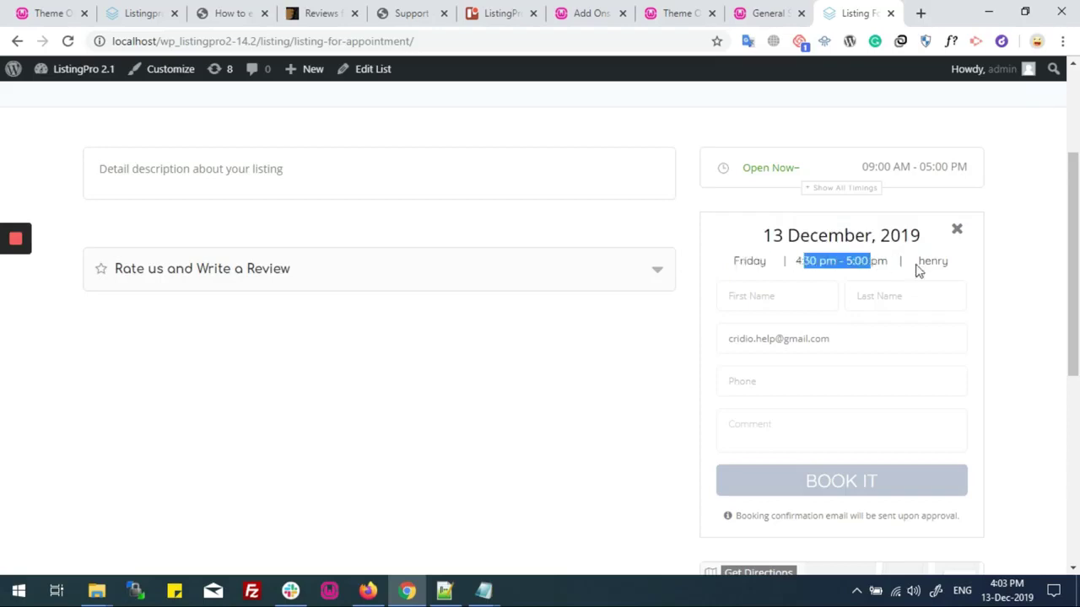
click(801, 263)
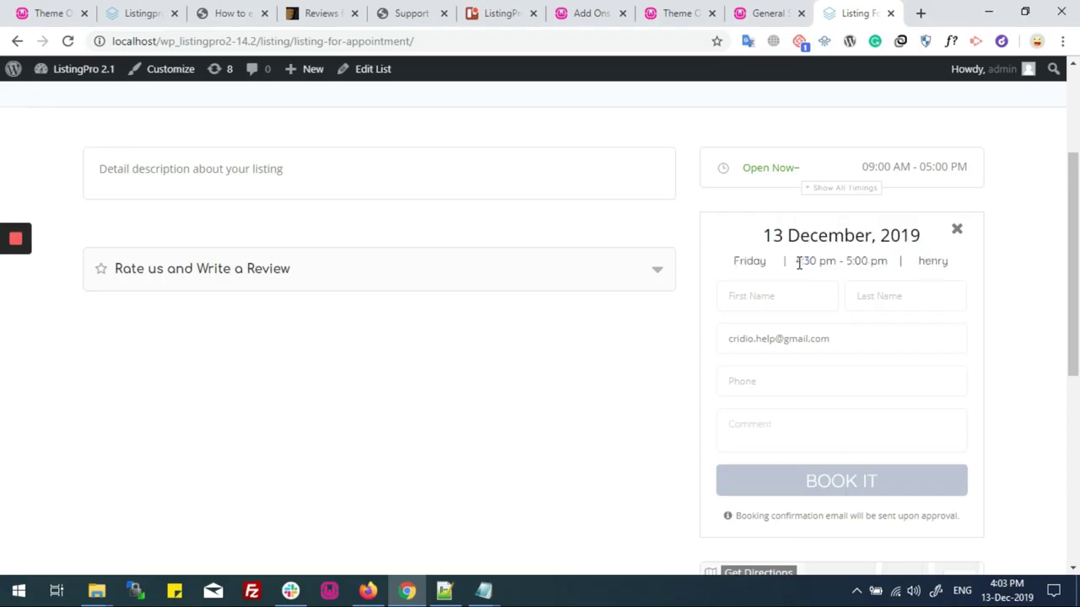
Review the 4:30 pm - 5:00 pm time and provider name on the booking form
drag(802, 263, 886, 262)
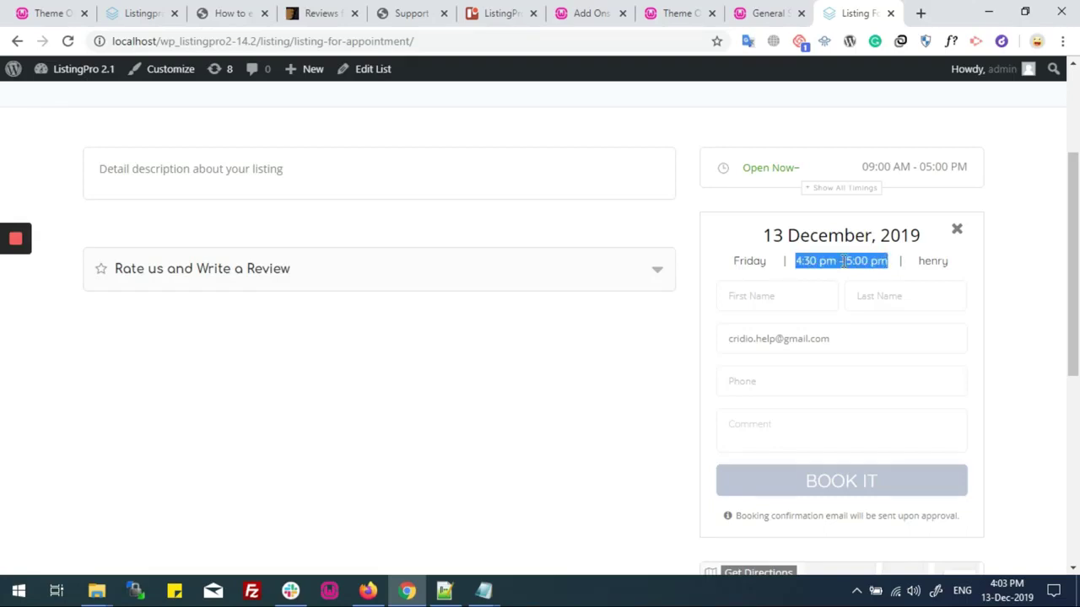
click(804, 261)
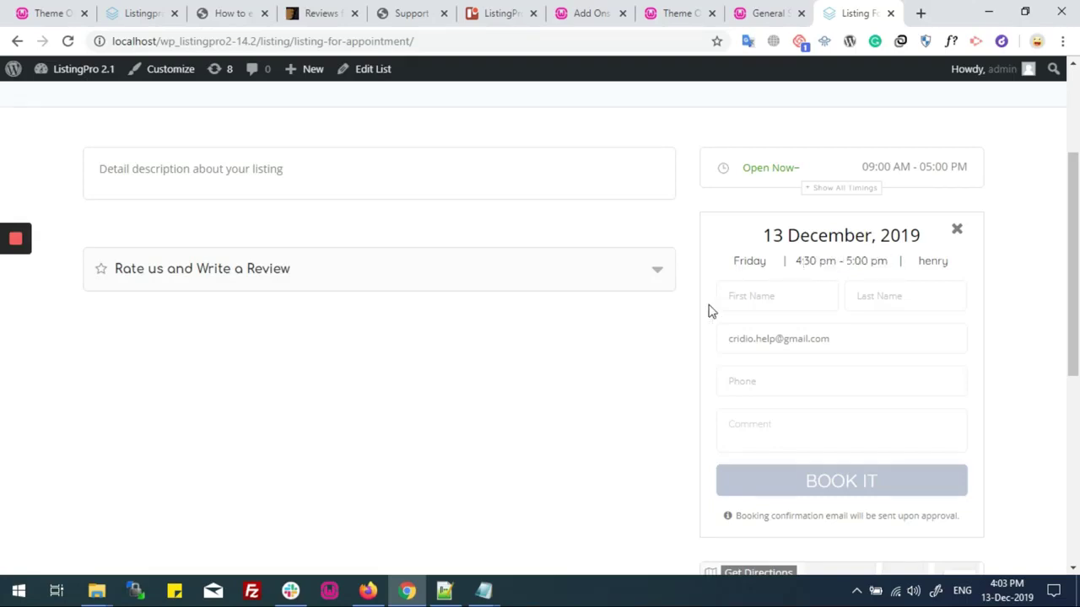
drag(797, 261, 889, 262)
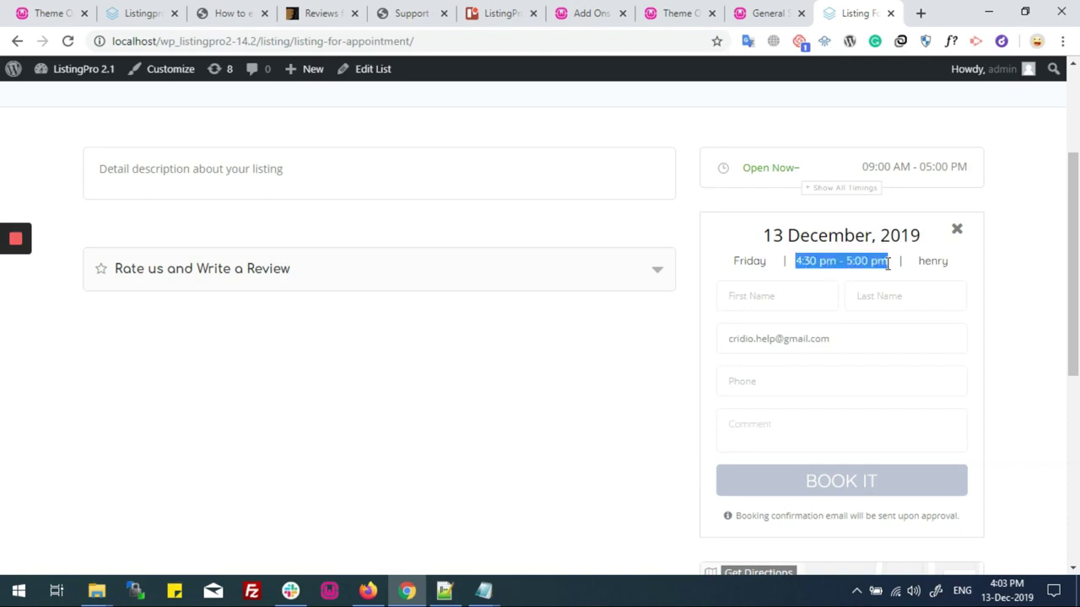
click(799, 262)
drag(799, 262, 882, 257)
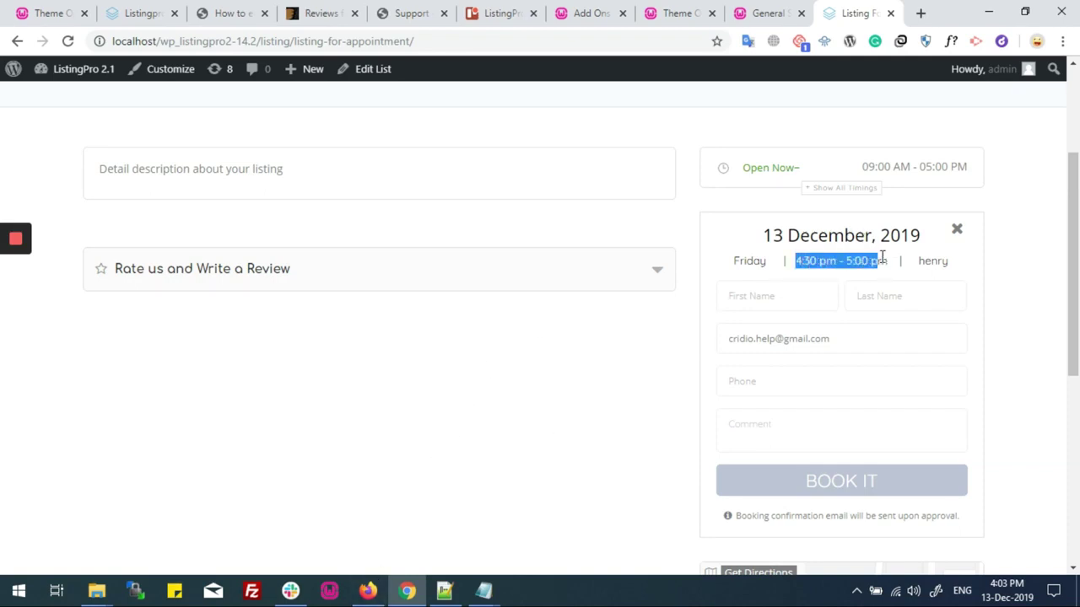
click(930, 263)
double_click(931, 262)
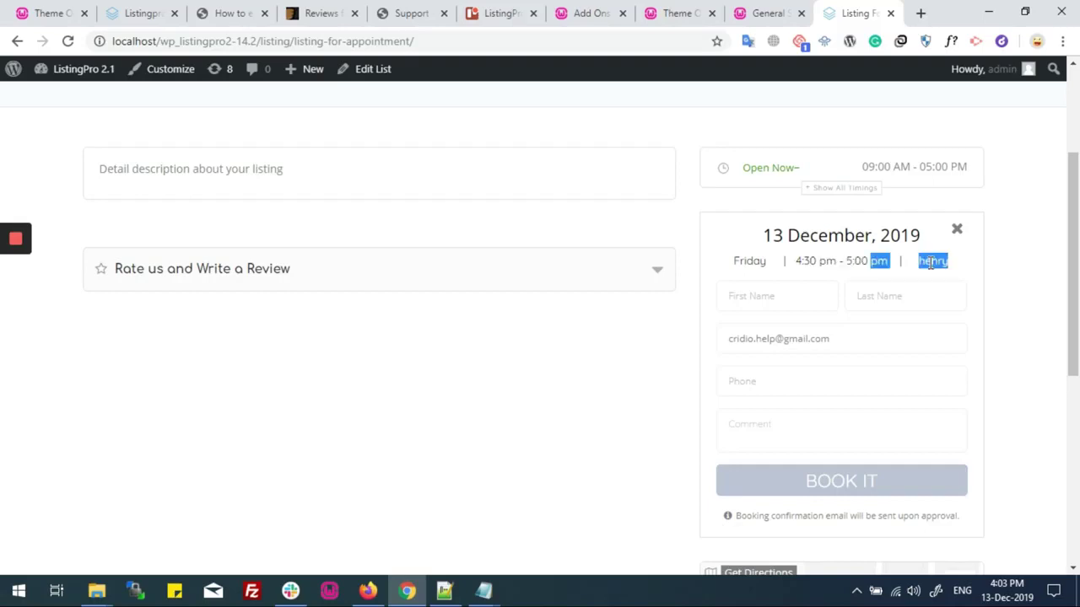
click(930, 263)
double_click(928, 261)
click(796, 292)
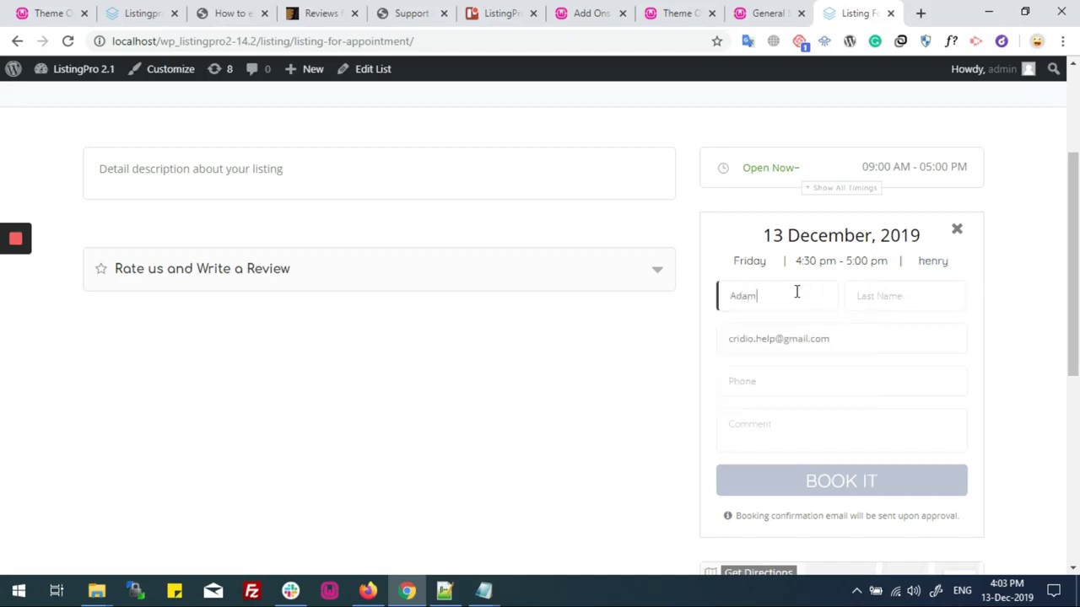
Fill in the booker's name, phone number and comment 'This is my appointm', then submit with BOOK IT
key(Tab)
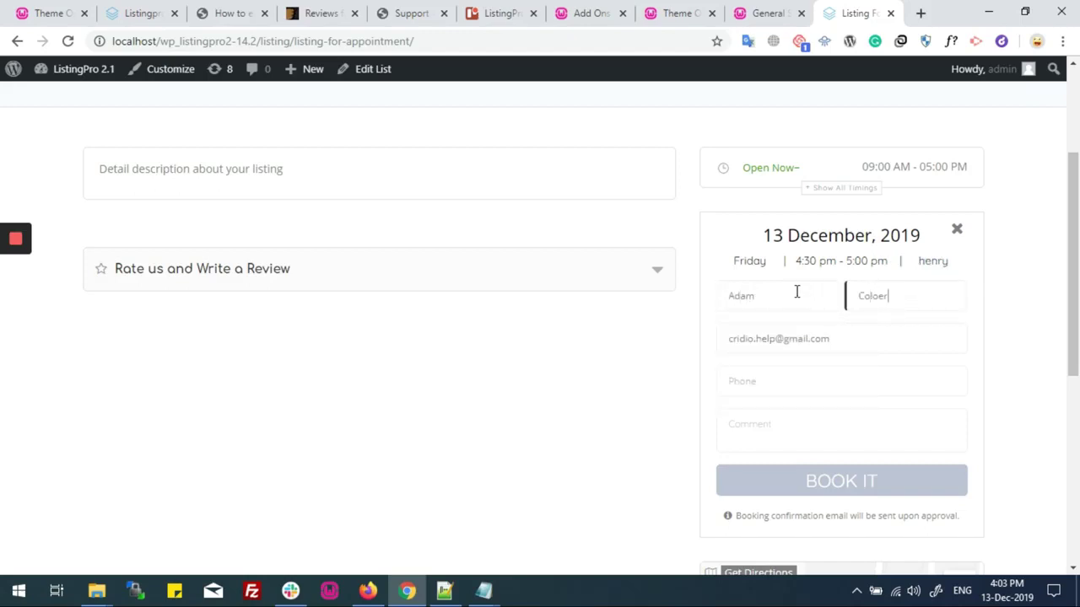
key(Tab)
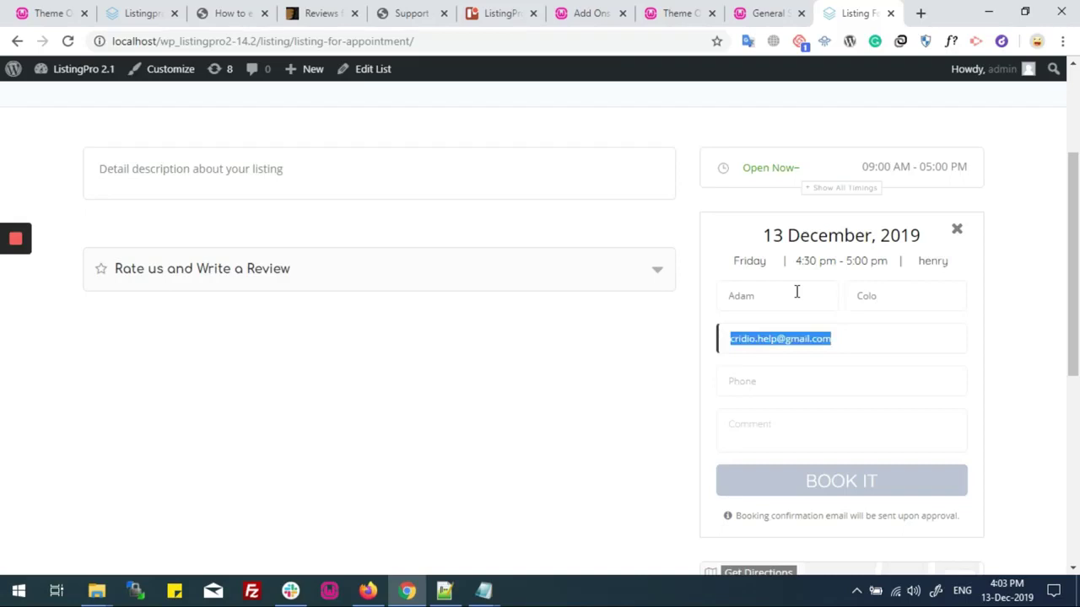
key(Tab)
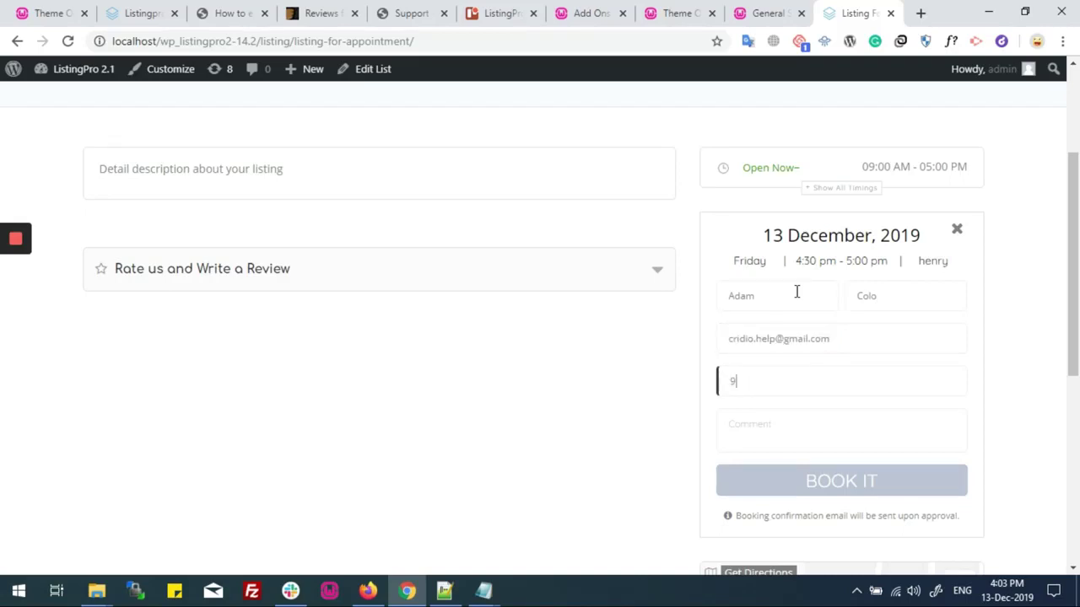
text(965214221)
key(Tab)
text(This is m)
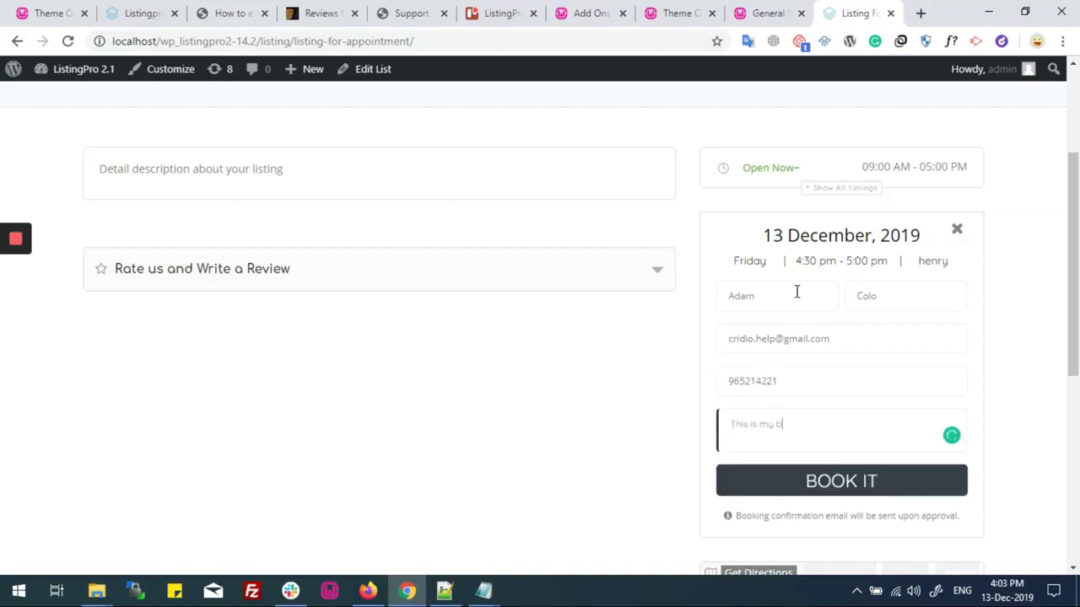
text(y appointment for you.)
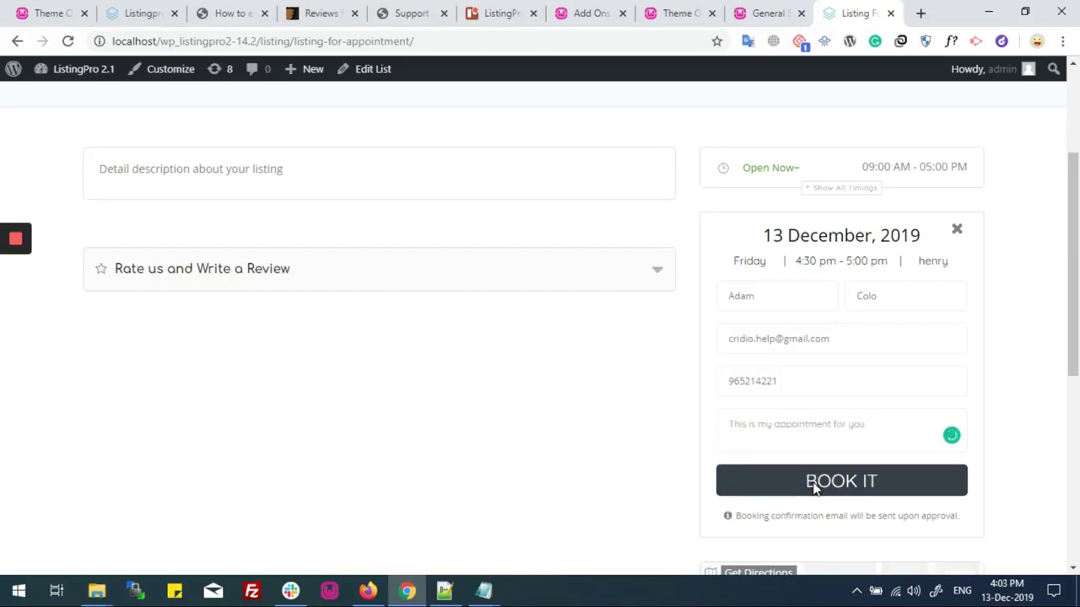
click(807, 481)
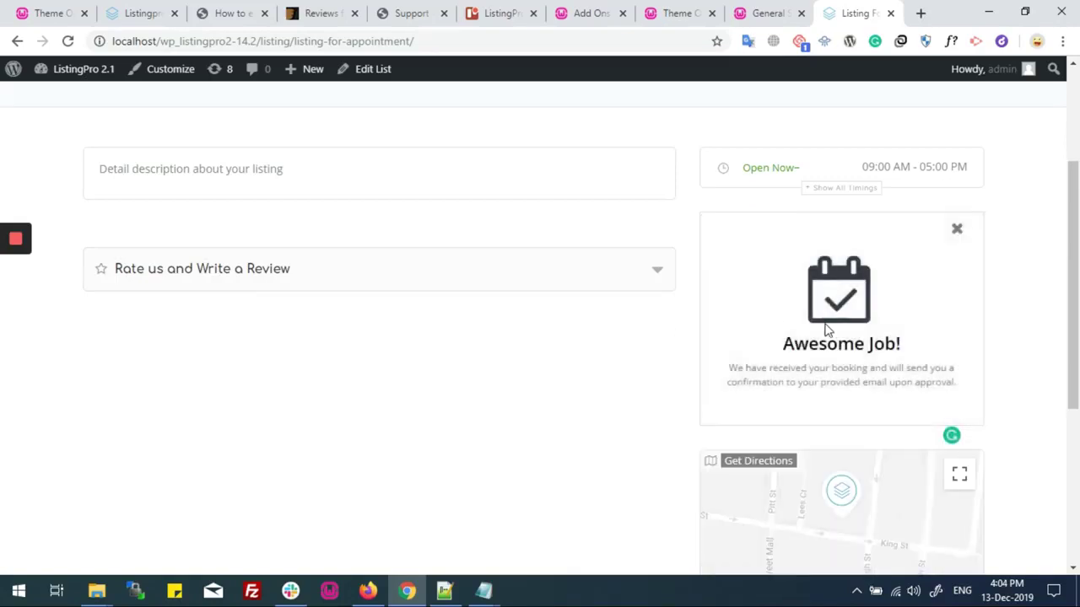
Read the Awesome Job! confirmation message about the approval email
drag(783, 346, 916, 349)
click(721, 373)
drag(746, 369, 959, 393)
triple_click(954, 374)
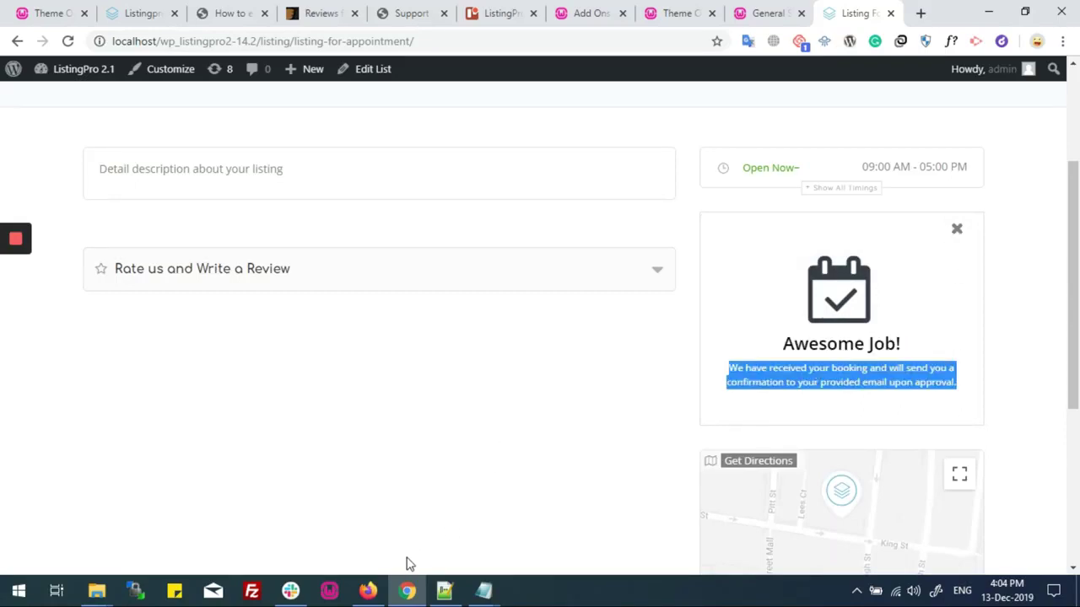
Switch to the Firefox dashboard, open Bookings and check the pending-approval notice
mouse_move(368, 591)
click(428, 498)
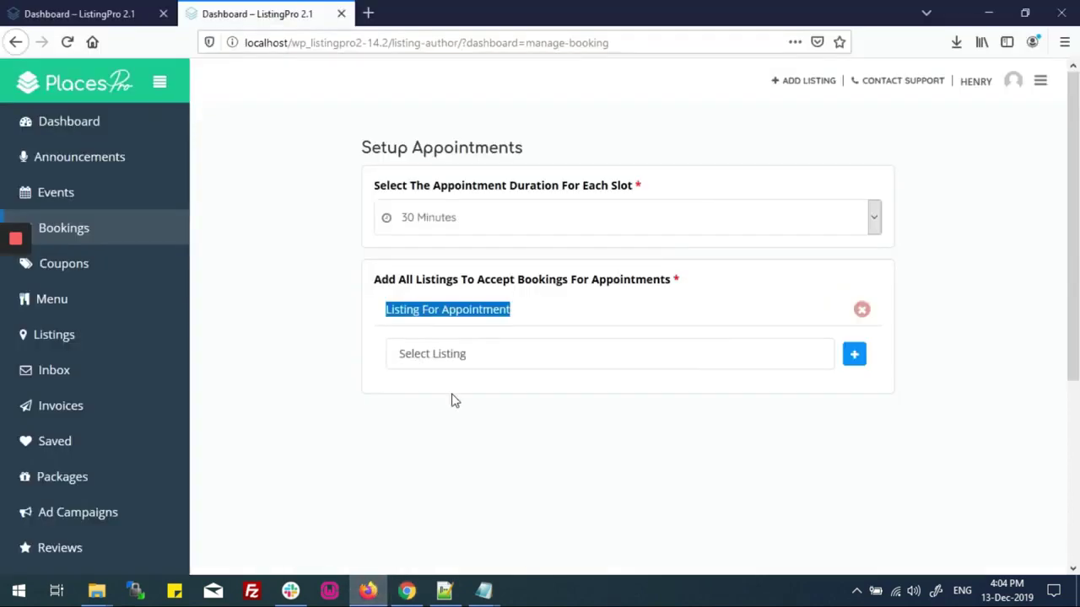
click(99, 237)
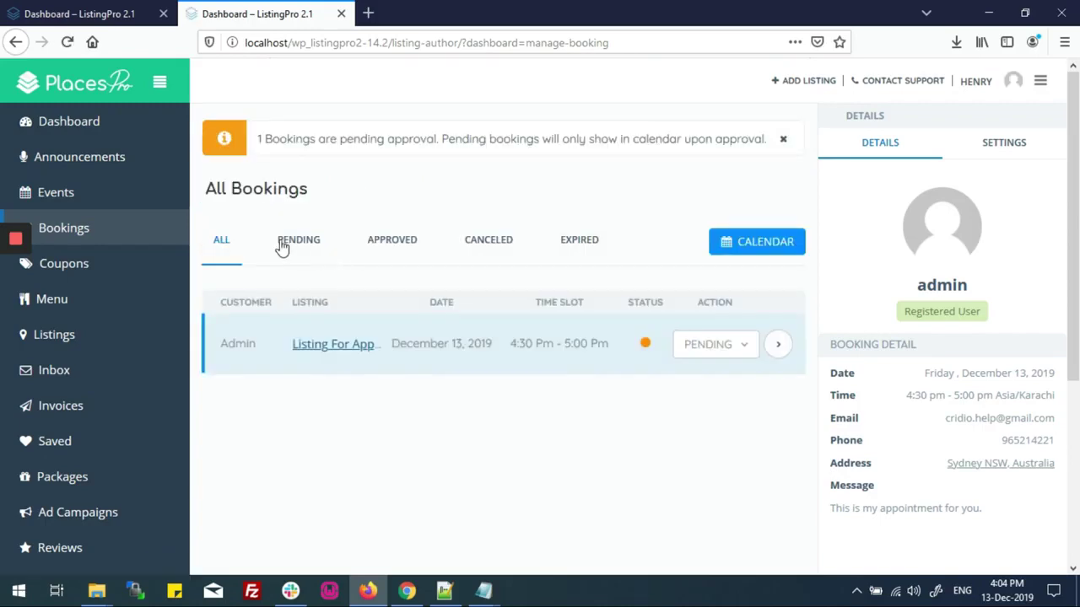
drag(260, 138, 750, 145)
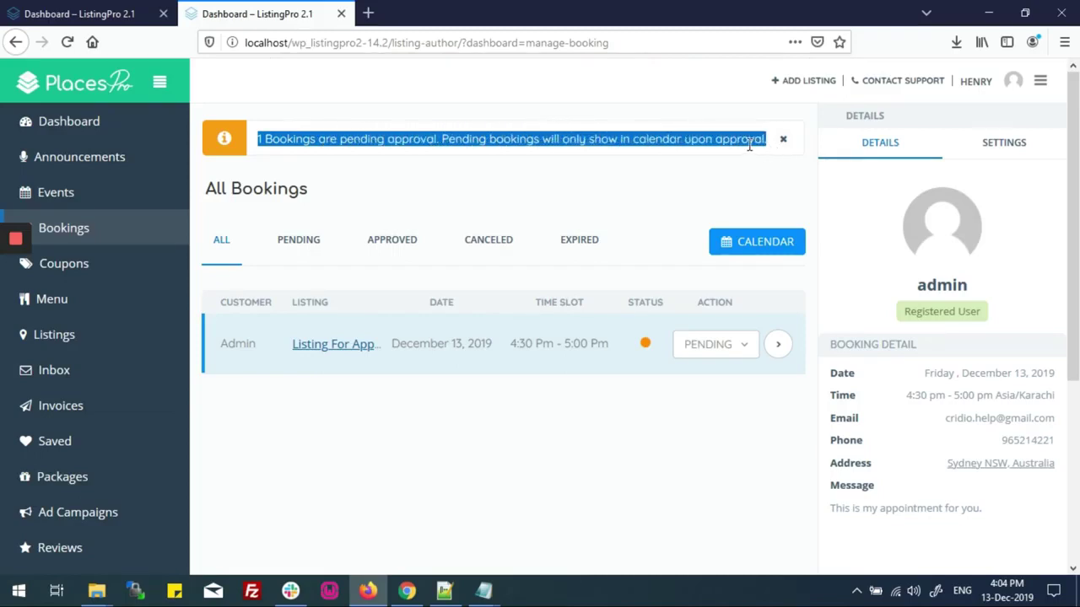
click(746, 145)
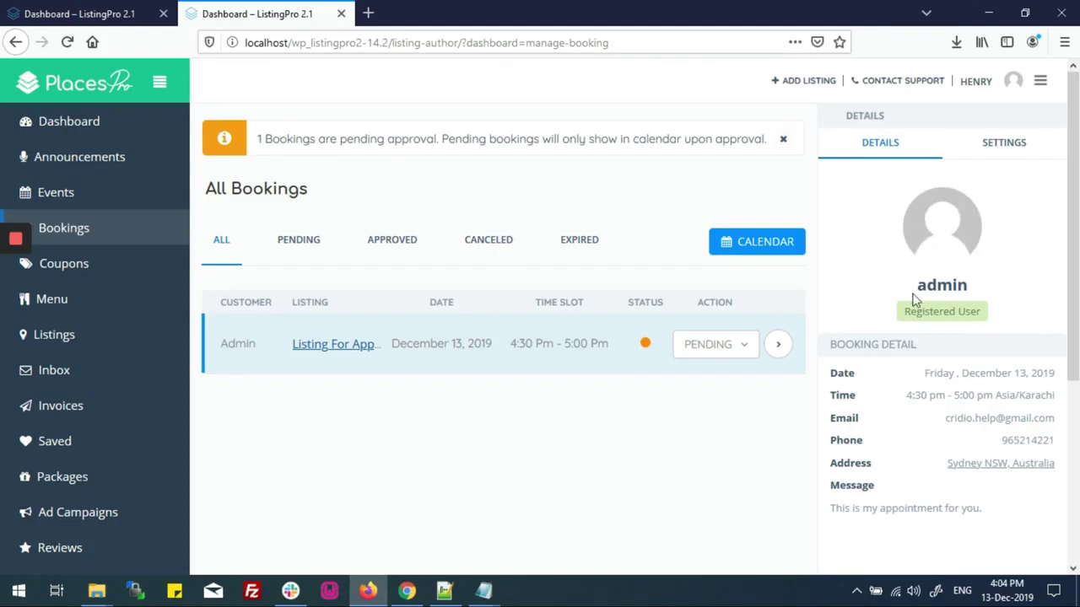
Review the booking's customer, Registered User label, time, e-mail and phone in the details panel
drag(917, 287, 961, 287)
drag(912, 312, 980, 313)
click(831, 347)
drag(831, 347, 1055, 375)
click(1023, 381)
drag(910, 395, 1054, 397)
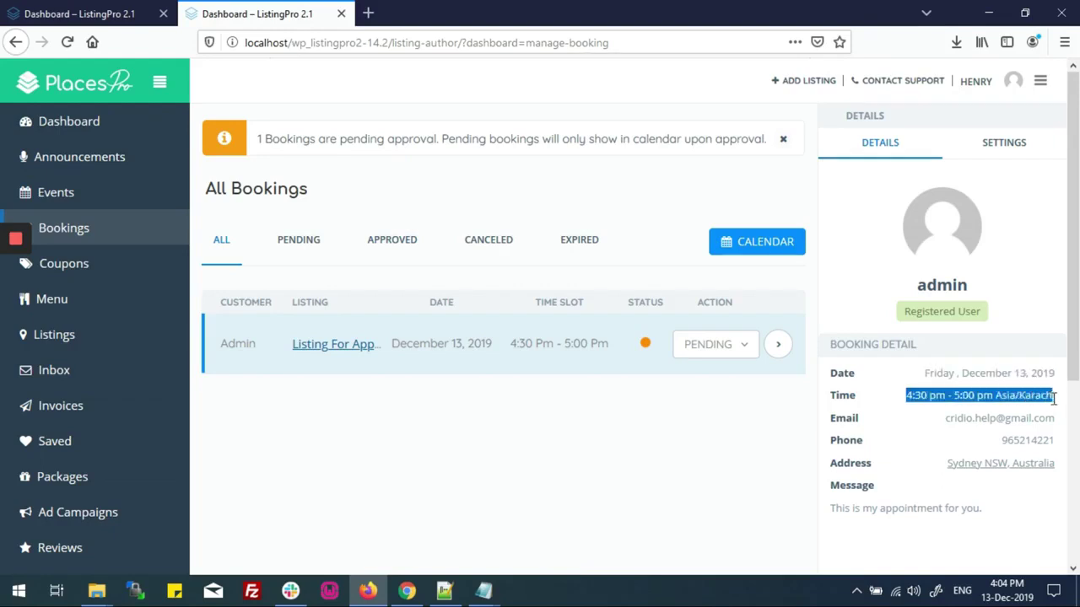
drag(940, 418, 1054, 419)
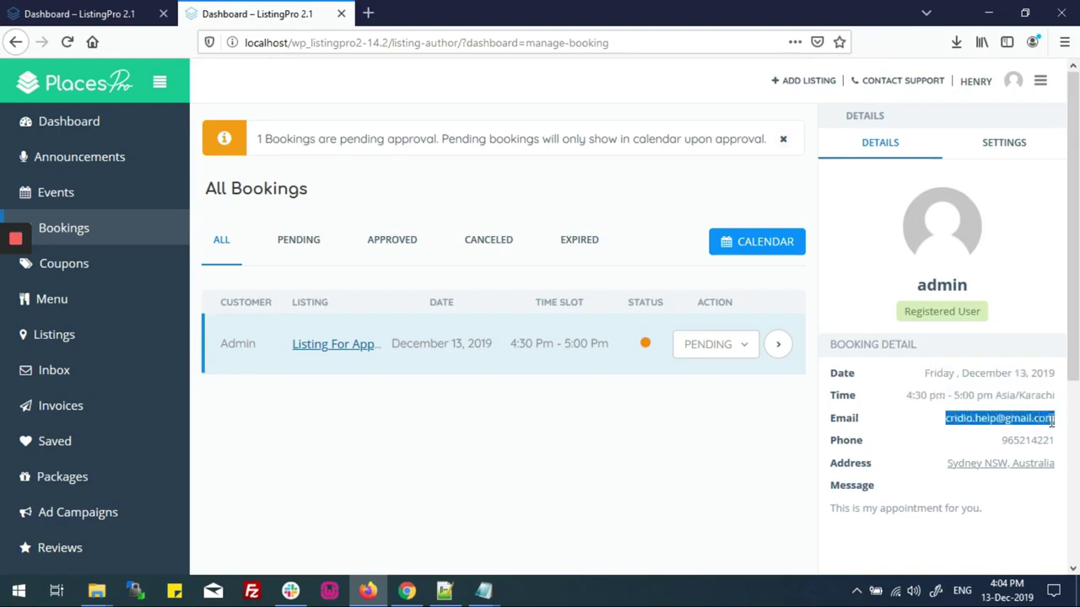
drag(992, 446, 1051, 440)
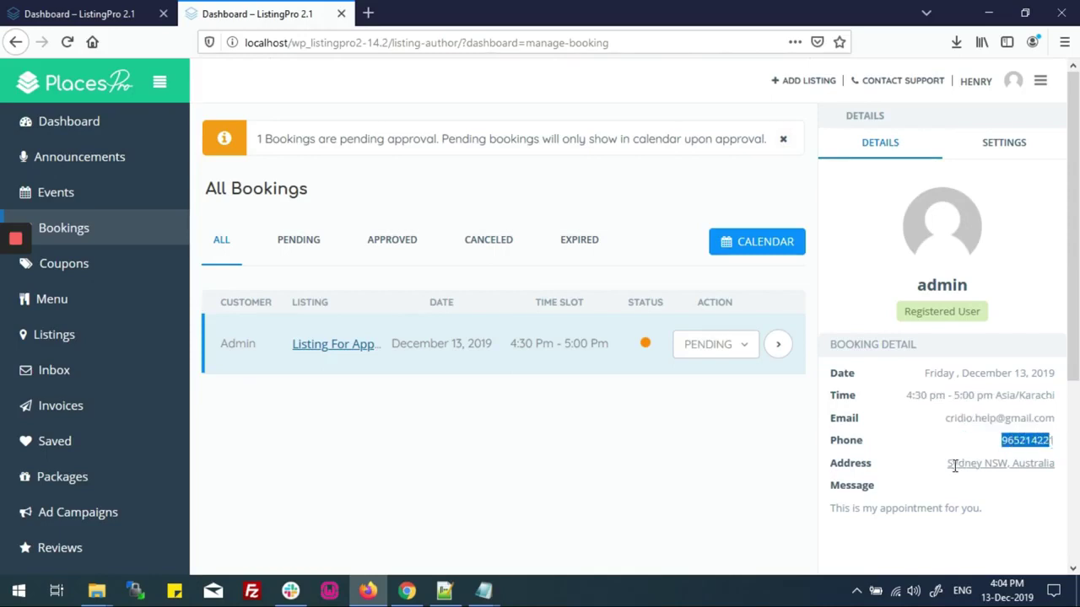
Check the booking address and message in the details panel
drag(950, 467, 1051, 469)
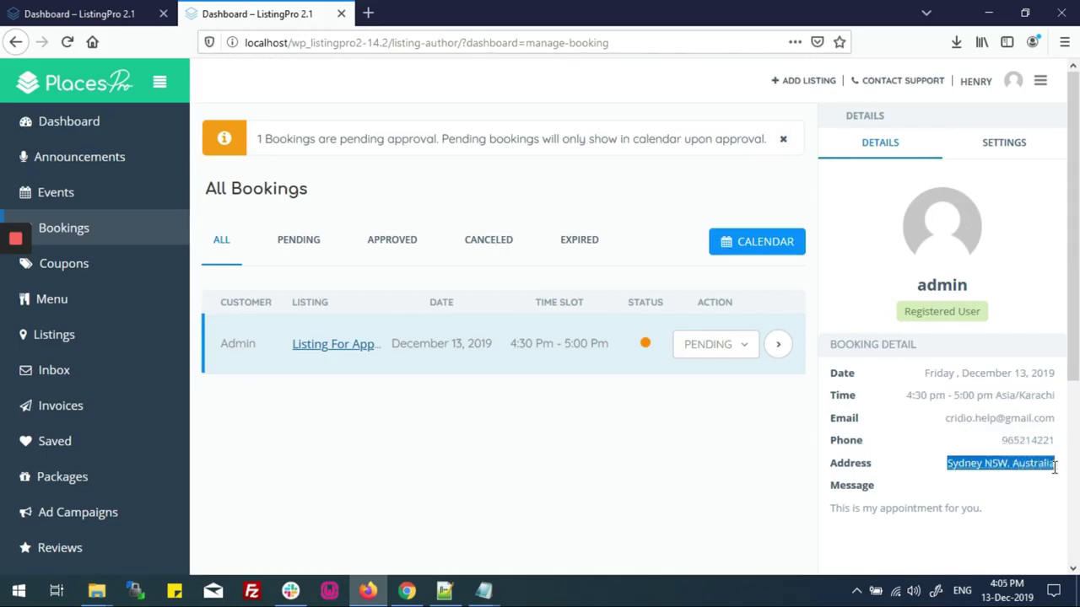
click(993, 465)
drag(942, 468, 1054, 465)
click(1047, 465)
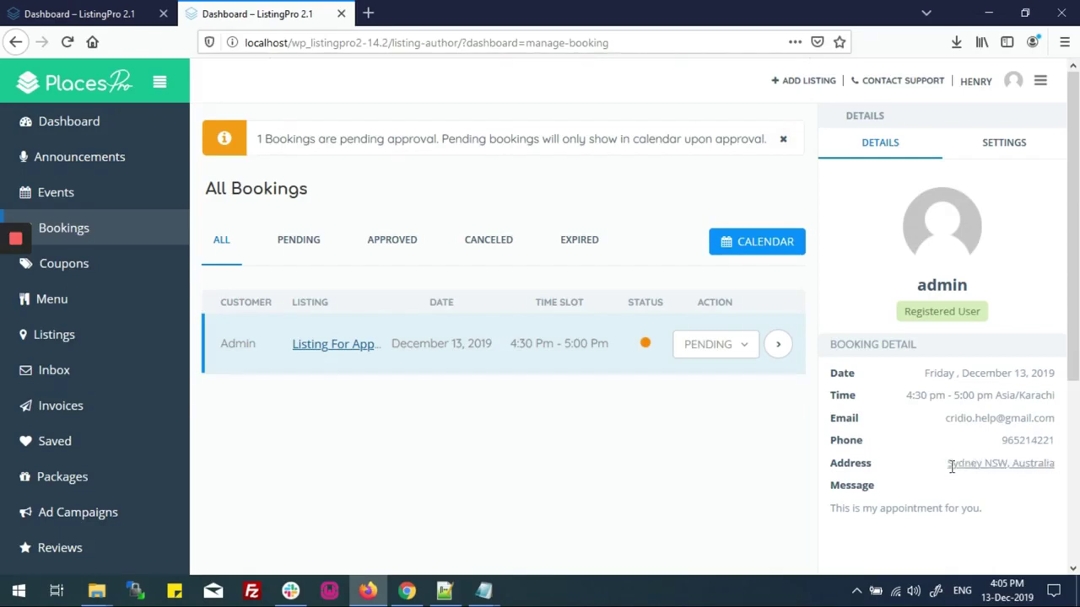
drag(948, 463, 1051, 463)
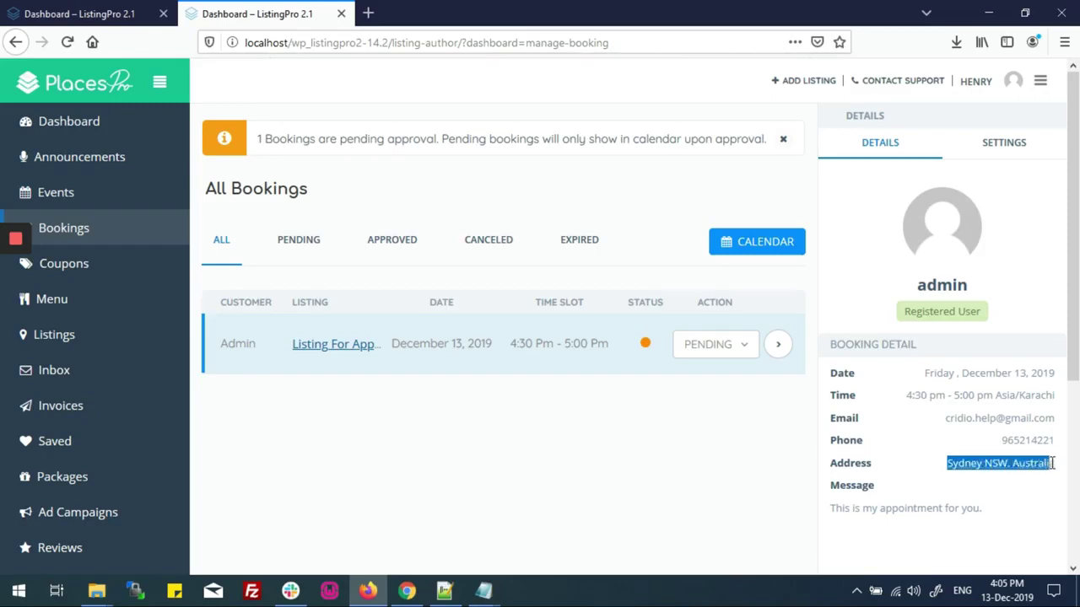
click(1052, 463)
drag(832, 487, 909, 510)
click(989, 517)
click(909, 509)
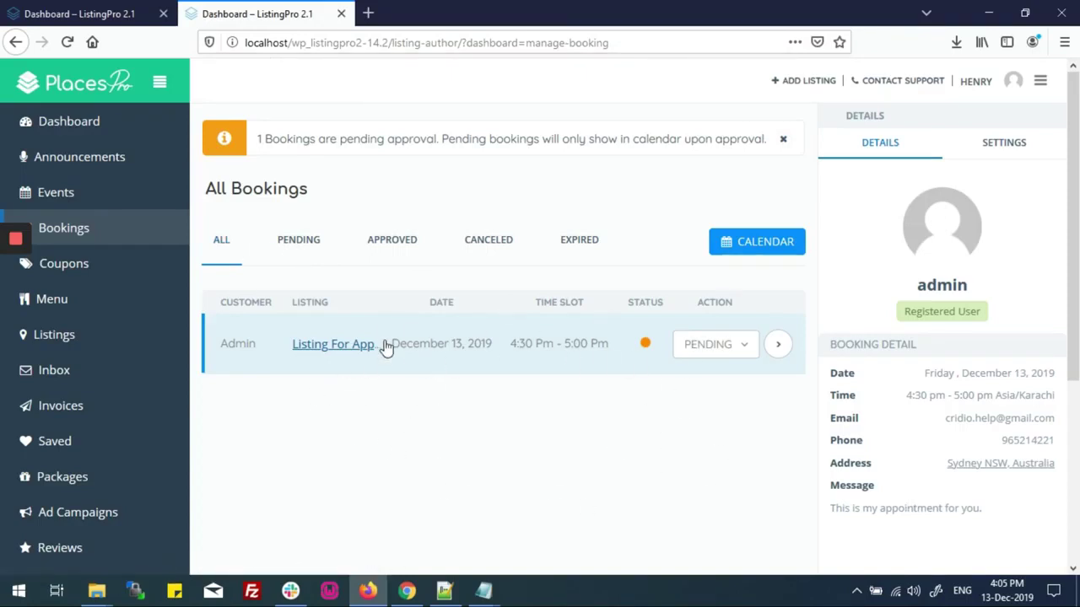
Cycle through the Pending, Approved, Canceled, Expired and All filters, then open the booking's PENDING dropdown
click(289, 242)
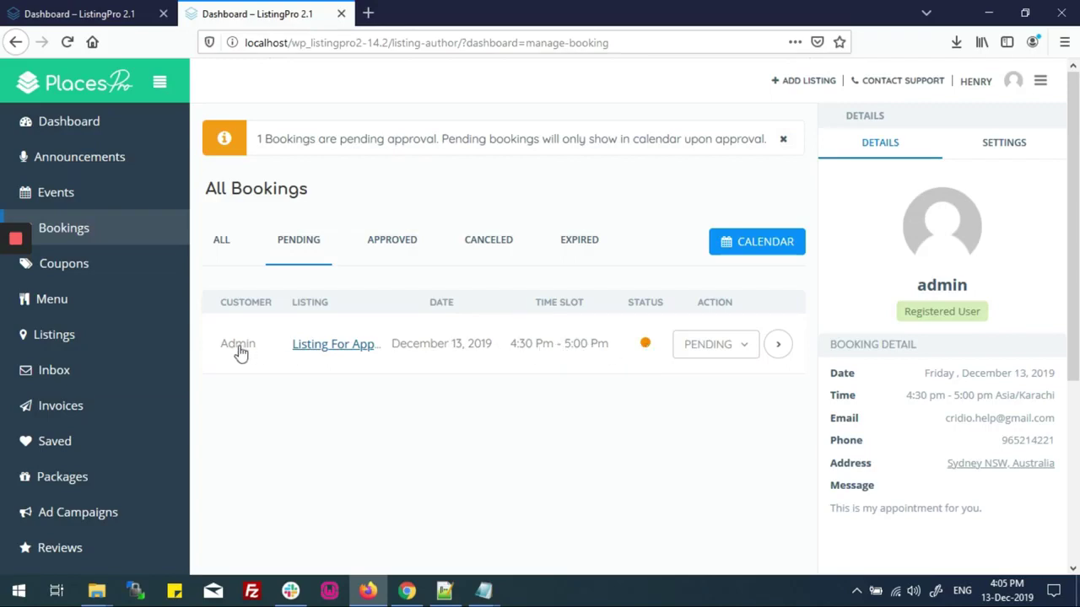
click(404, 249)
click(469, 247)
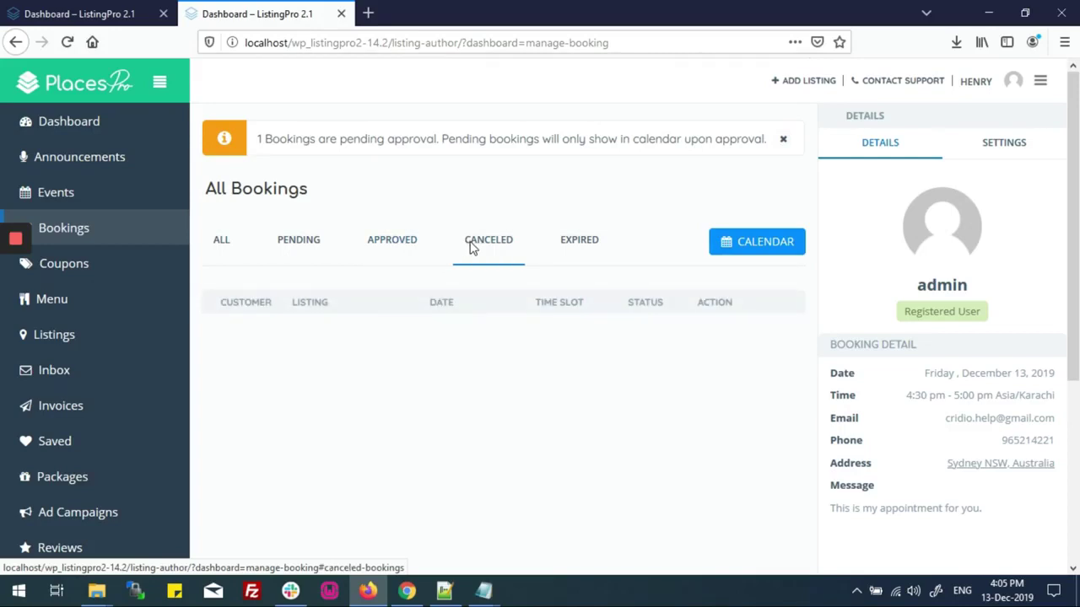
click(582, 244)
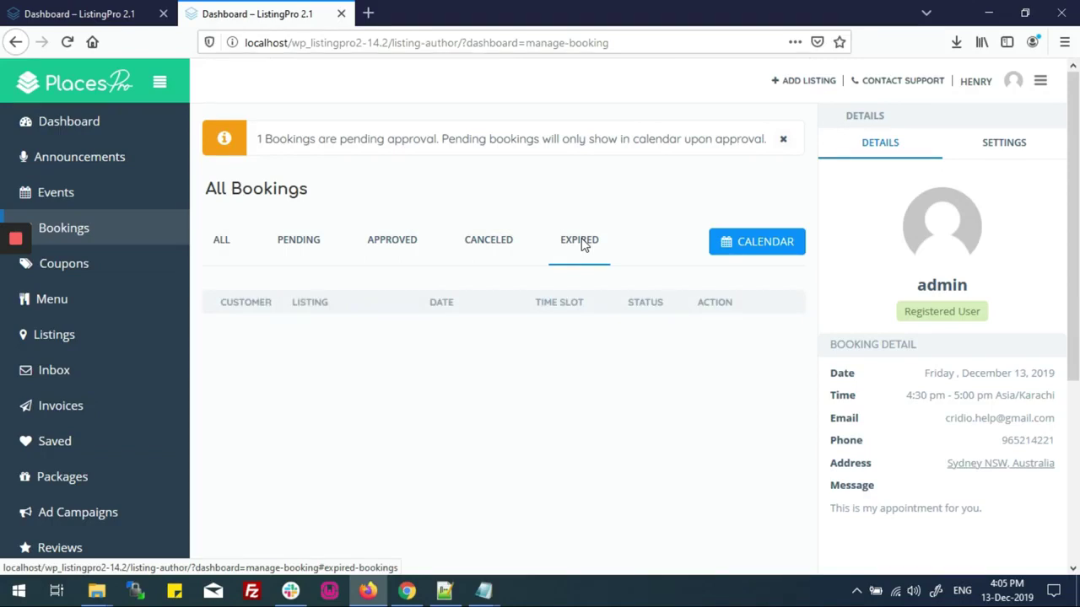
click(222, 246)
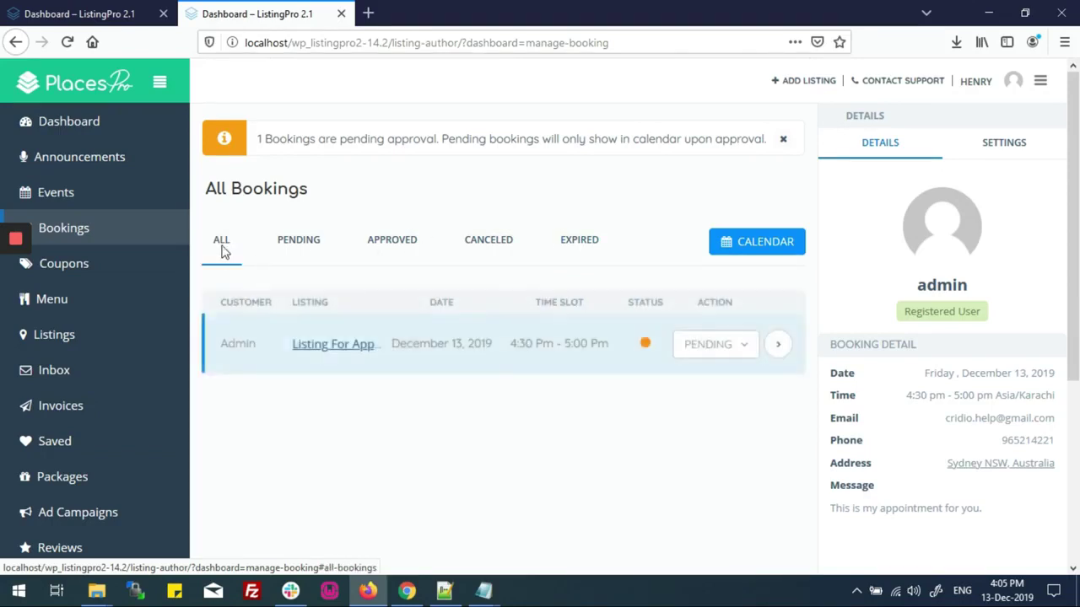
drag(227, 354, 257, 354)
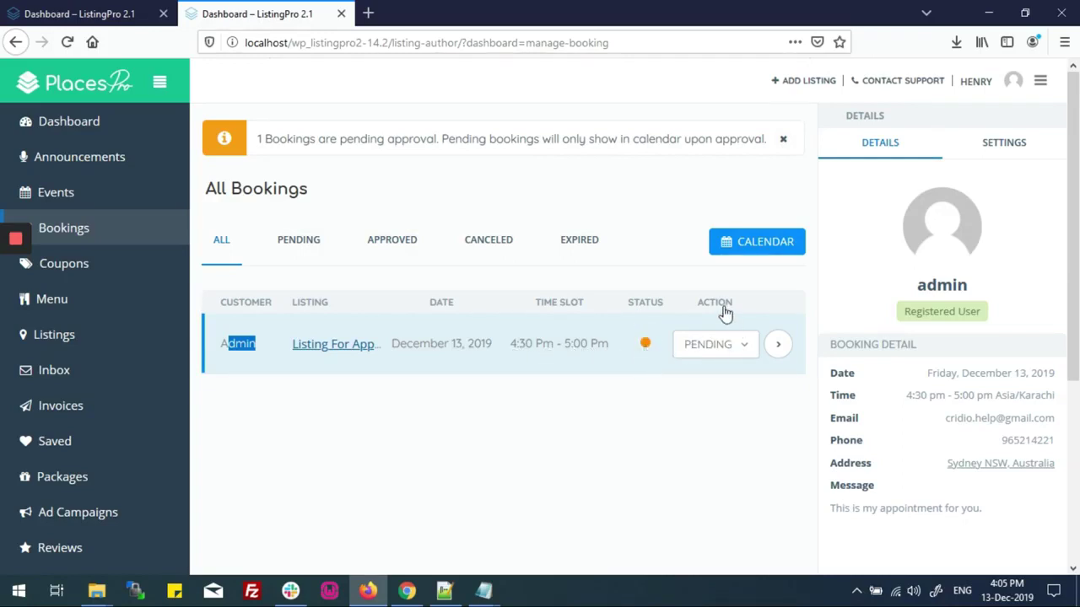
click(730, 355)
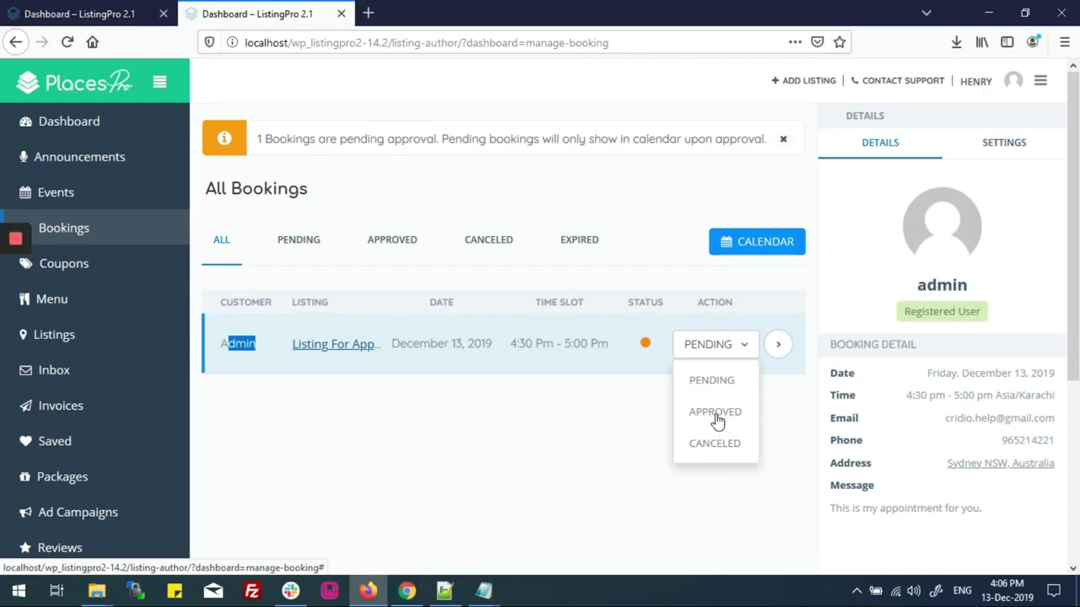
Set the 13 December 4:30 pm booking to APPROVED, then go to the bookings calendar
click(716, 414)
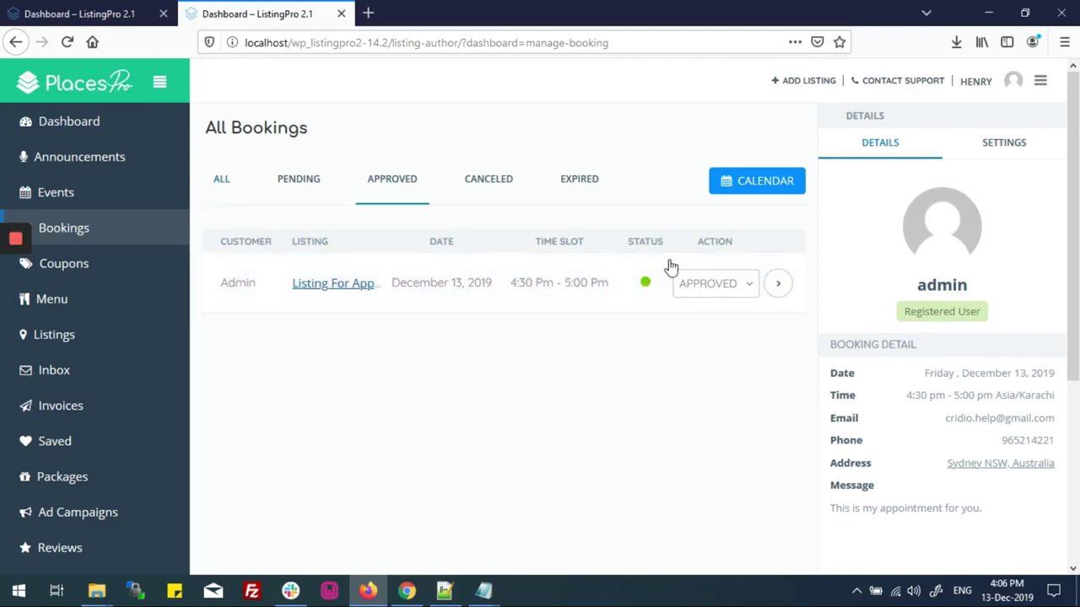
click(765, 185)
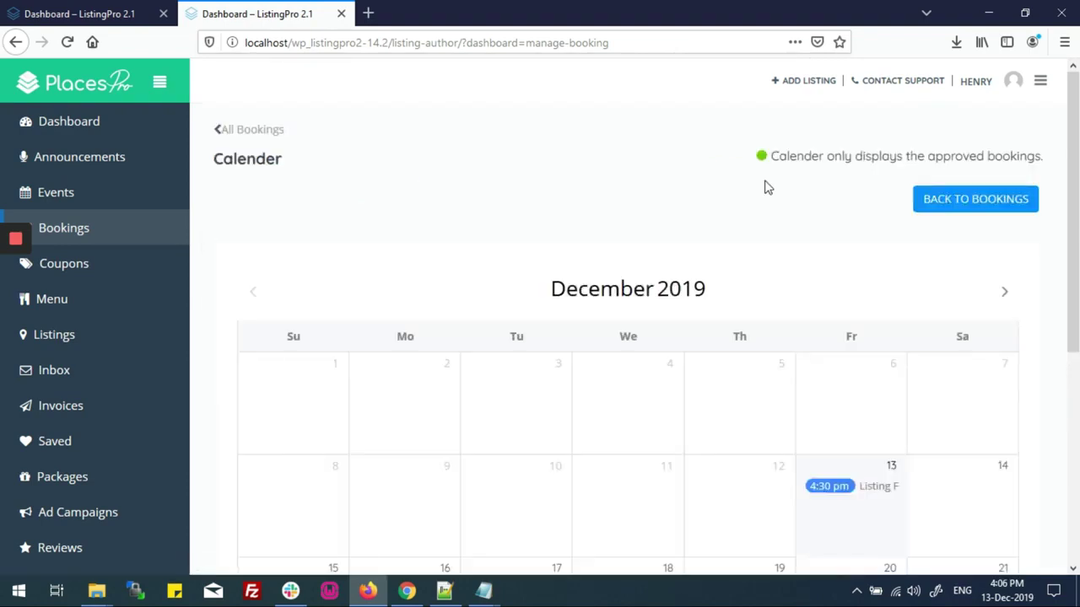
Scroll to the December 2019 grid and view the 13 December 4:30–5:00 pm appointment's details
drag(811, 157, 1042, 156)
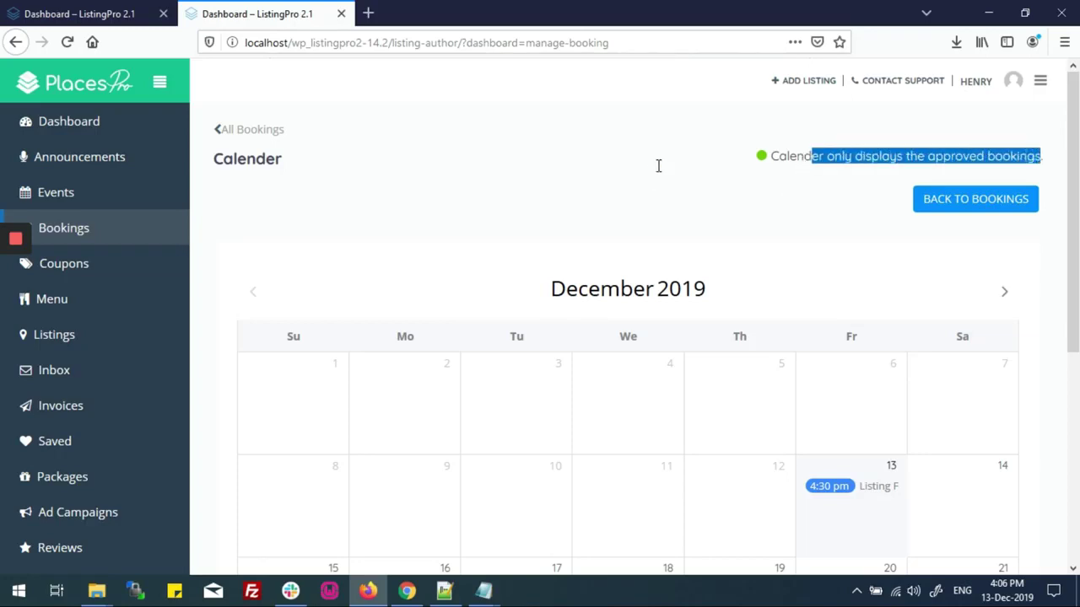
scroll(643, 176, down, 2)
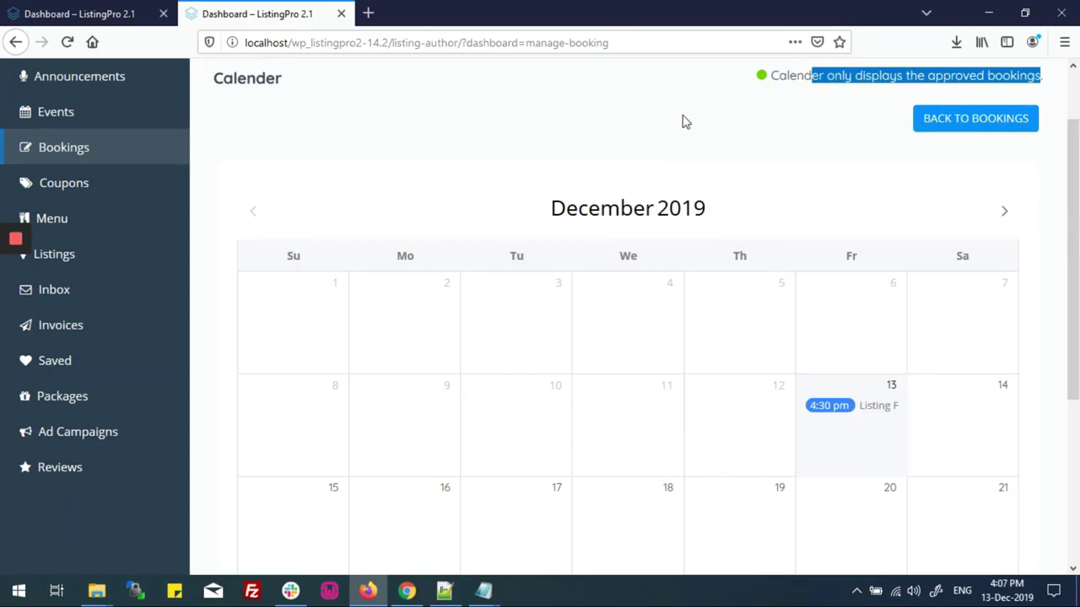
scroll(684, 121, down, 2)
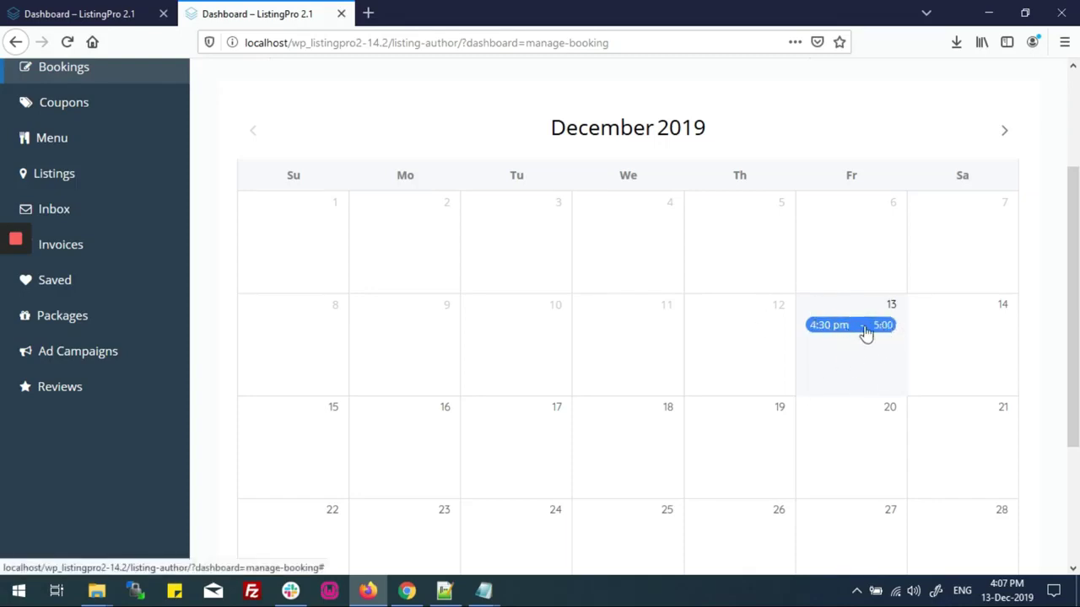
click(866, 334)
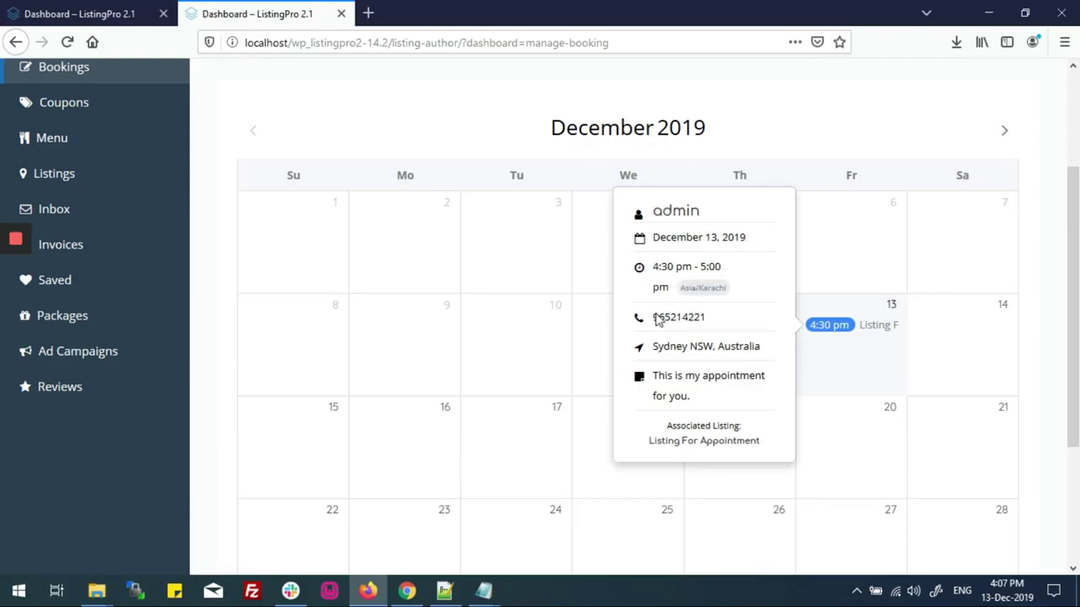
double_click(655, 355)
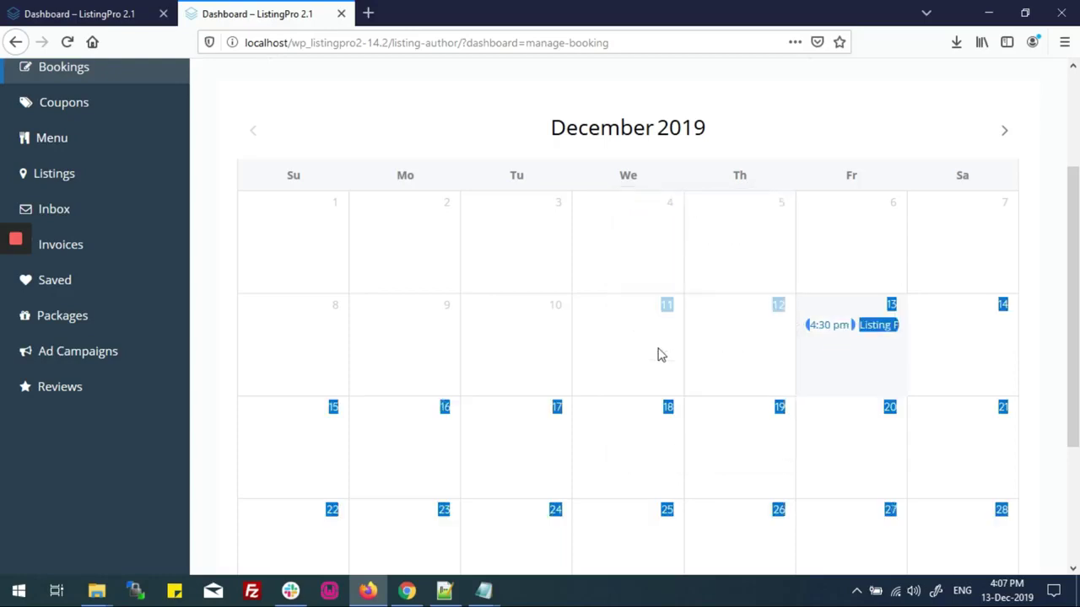
click(817, 342)
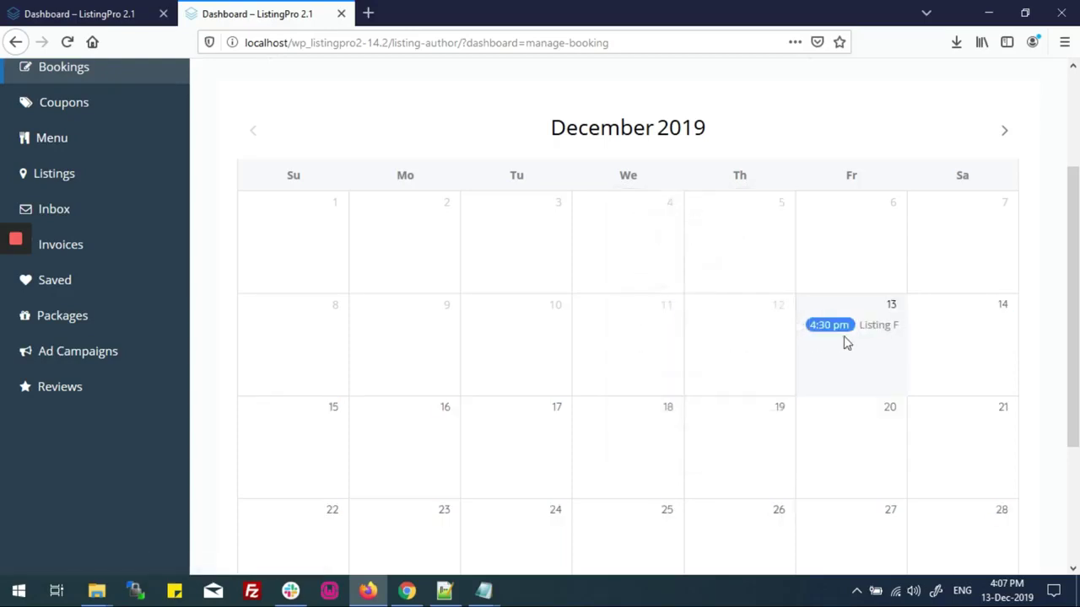